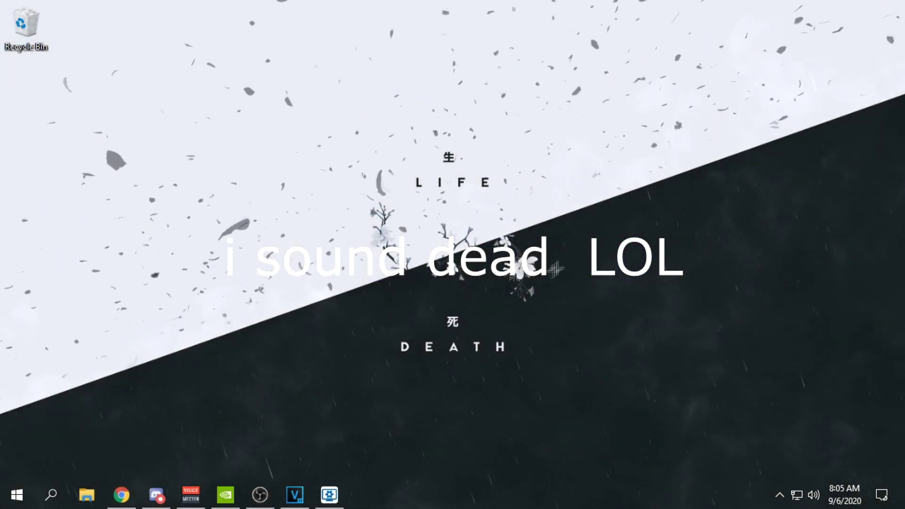
mouse_move(301, 111)
left_mouse_down()
mouse_move(618, 452)
mouse_move(225, 59)
mouse_move(676, 497)
left_mouse_up()
left_click_drag(676, 497, 241, 116)
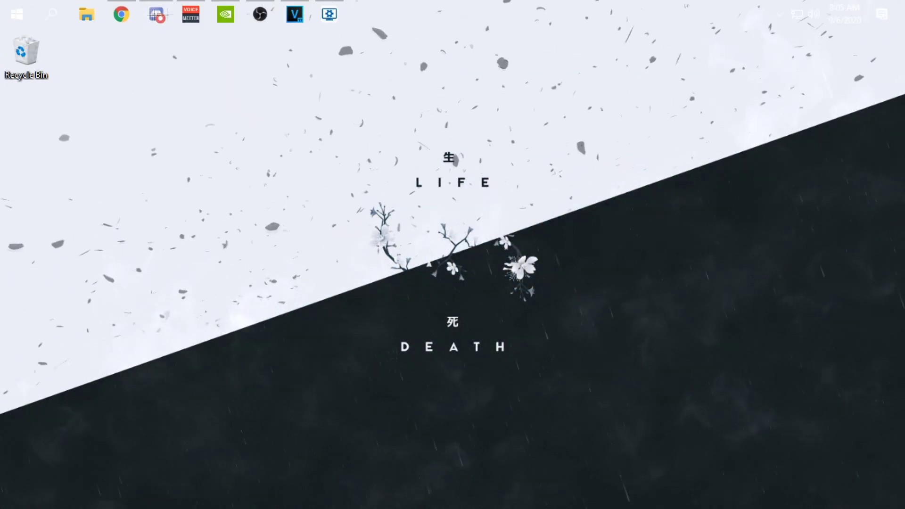
left_click_drag(158, 15, 389, 505)
left_click_drag(181, 51, 101, 61)
mouse_move(101, 61)
left_mouse_down()
mouse_move(187, 131)
mouse_move(726, 472)
mouse_move(740, 465)
mouse_move(168, 49)
left_mouse_up()
left_click_drag(168, 49, 735, 446)
left_click_drag(150, 21, 740, 454)
left_click_drag(740, 454, 129, 12)
left_click_drag(129, 12, 813, 495)
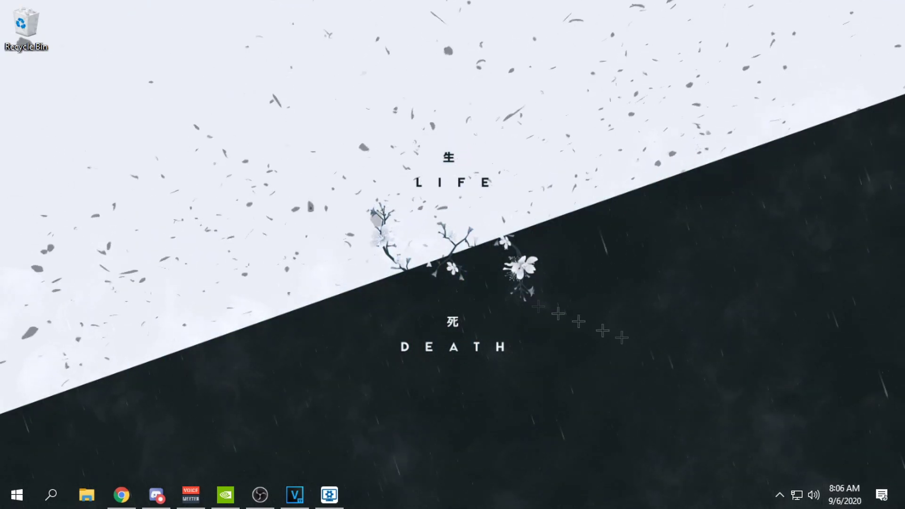
left_click_drag(222, 43, 522, 303)
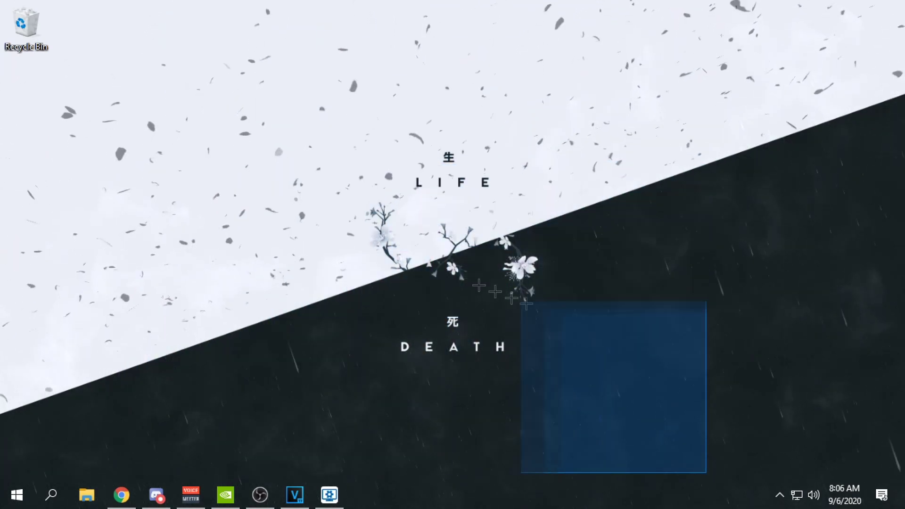
left_click_drag(190, 37, 707, 401)
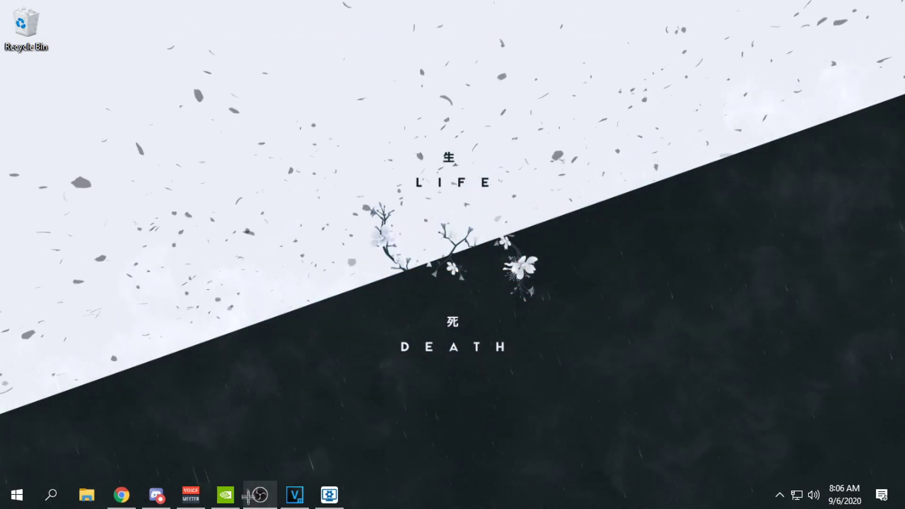
Step: Switch to NVIDIA Control Panel, review the PC resolutions offered for the Sceptre M25 display, and close it
left_click(225, 494)
left_click_drag(397, 7, 429, 6)
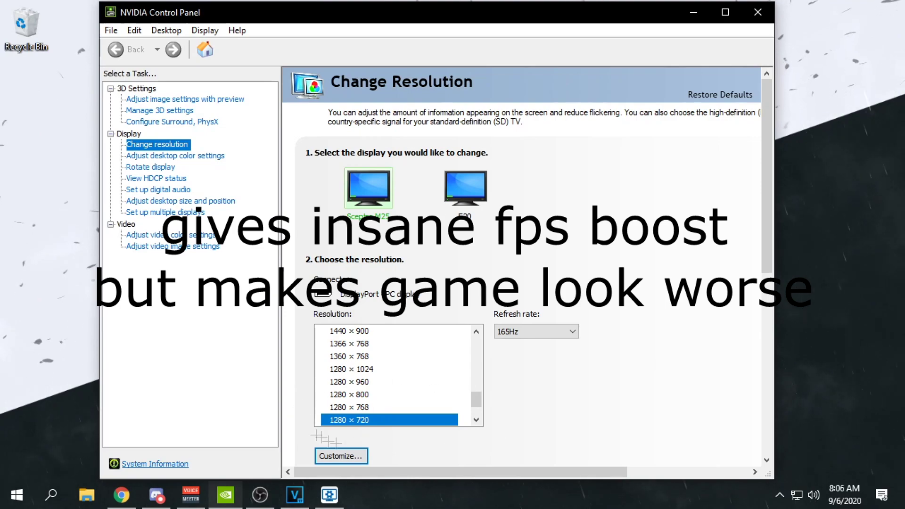
left_click_drag(476, 398, 476, 386)
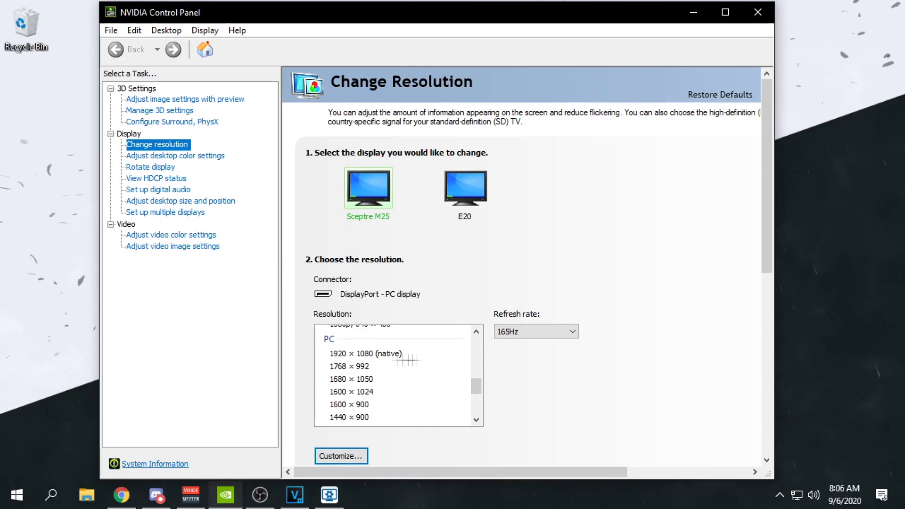
left_click(759, 12)
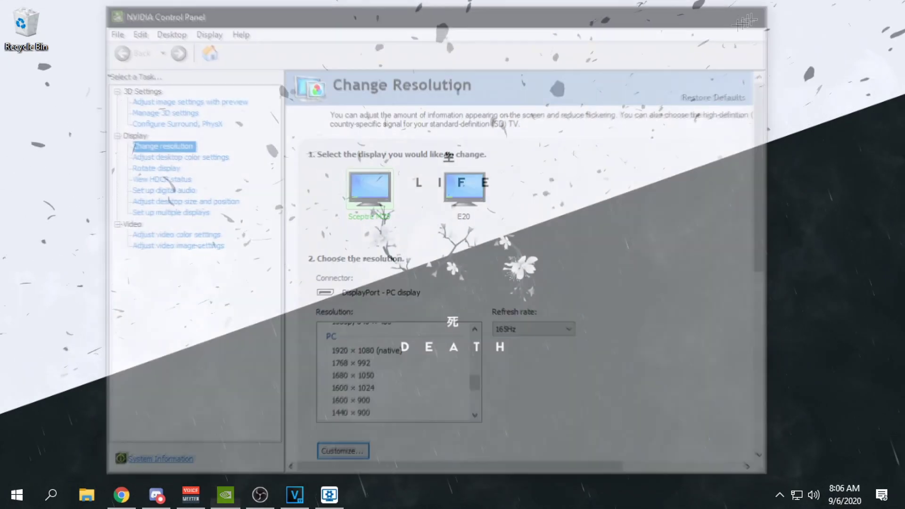
left_click_drag(274, 116, 707, 465)
left_click_drag(710, 476, 281, 156)
left_click_drag(191, 74, 712, 451)
Step: Switch to OBS and examine the recording output settings, including rate control, CQ level, preset and profile
left_click(226, 495)
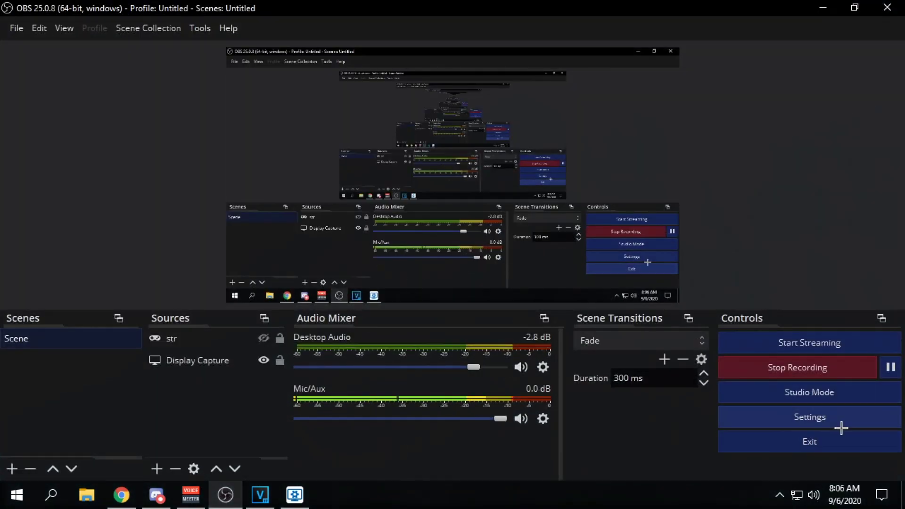
left_click(841, 418)
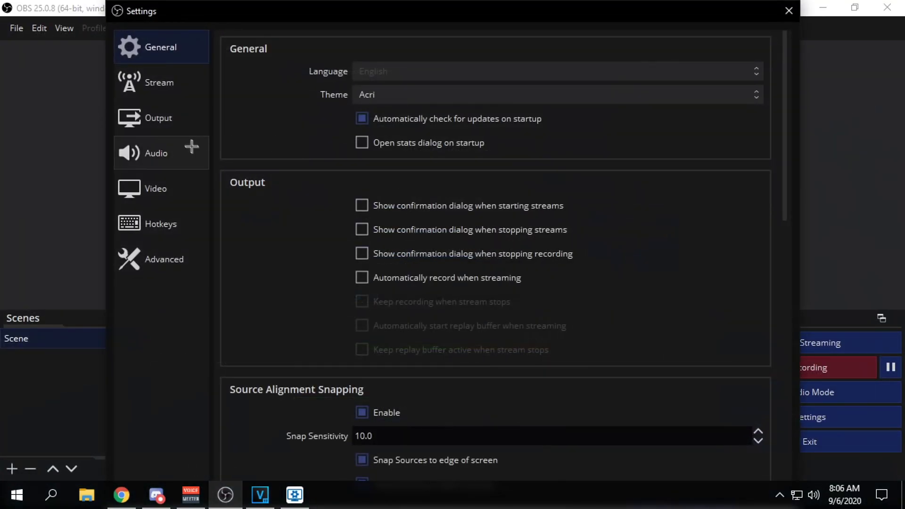
left_click_drag(240, 9, 258, 66)
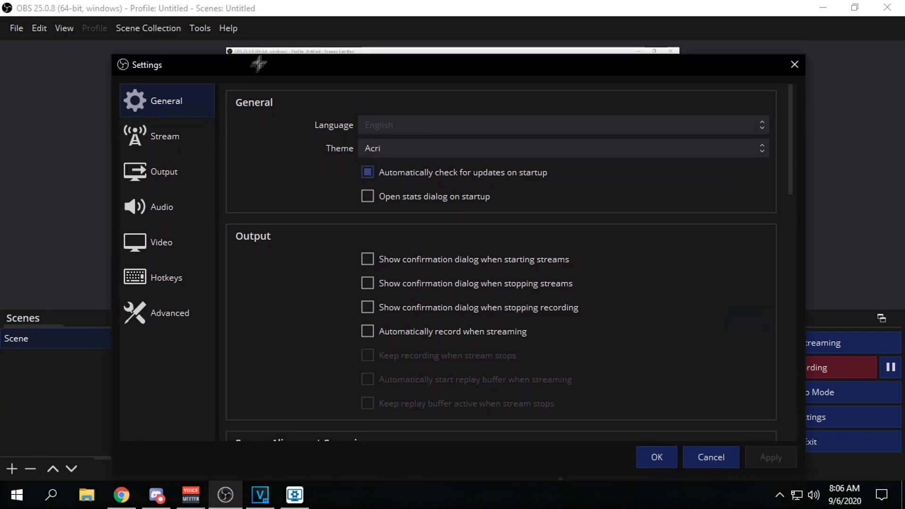
left_click(177, 171)
left_click(304, 126)
left_click_drag(351, 67, 347, 55)
left_click_drag(787, 186, 802, 318)
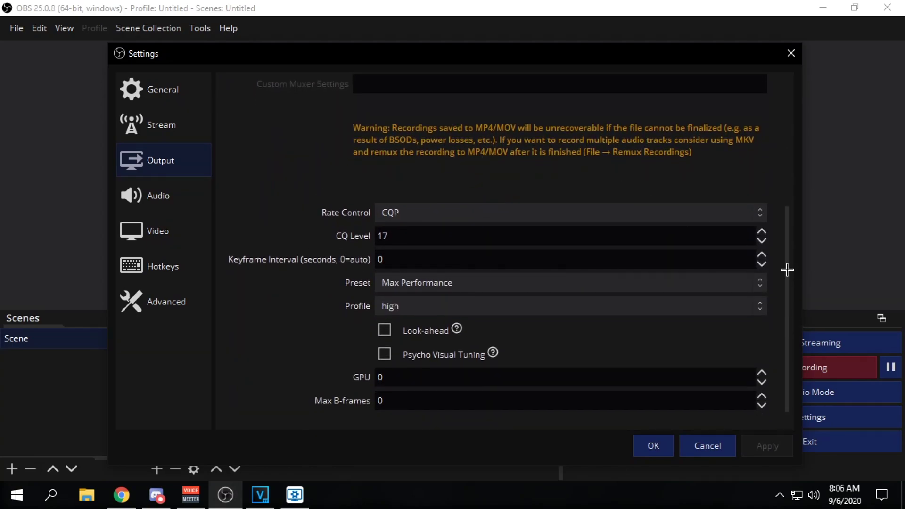
left_click_drag(787, 269, 425, 278)
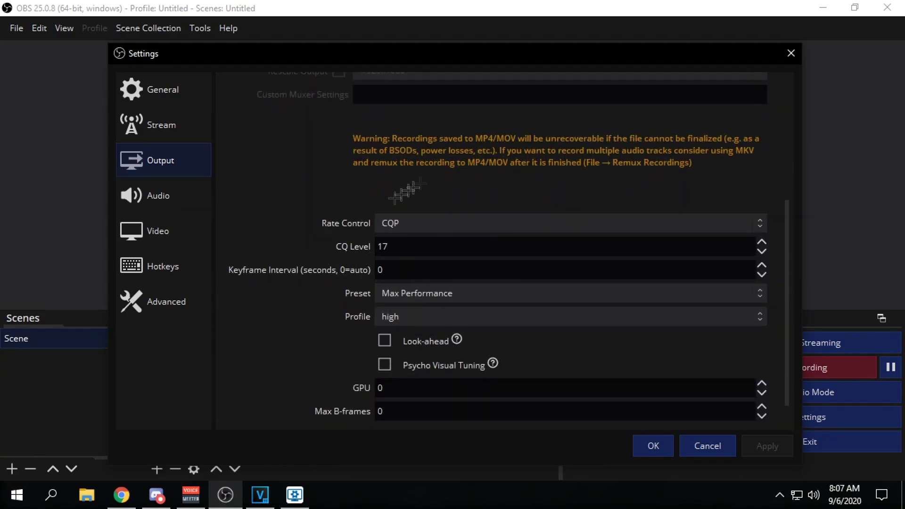
left_click_drag(702, 55, 724, 58)
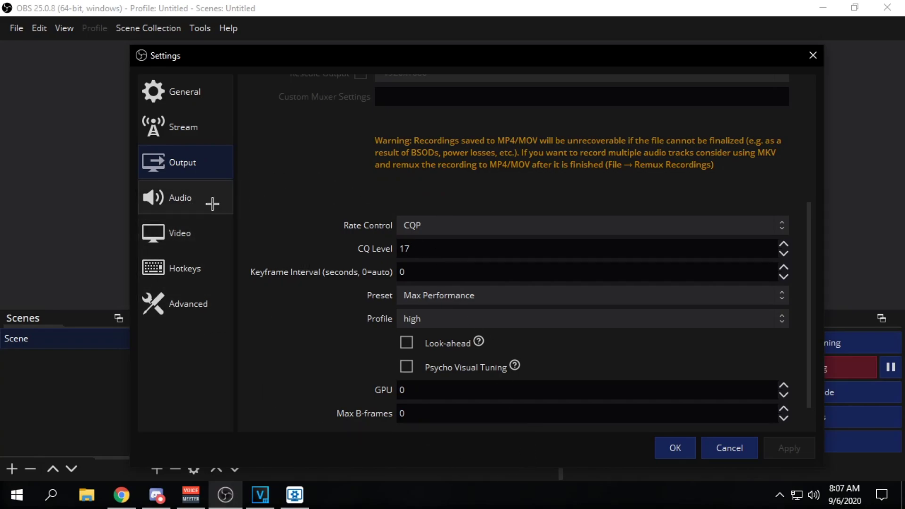
Step: Examine the OBS video settings for canvas resolution, output resolution, downscale filter and fractional FPS value
left_click(173, 232)
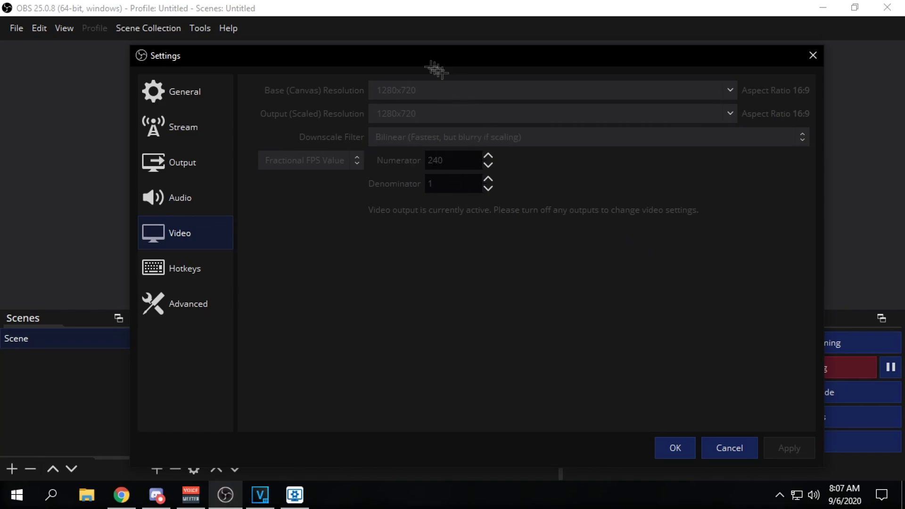
left_click_drag(401, 48, 445, 60)
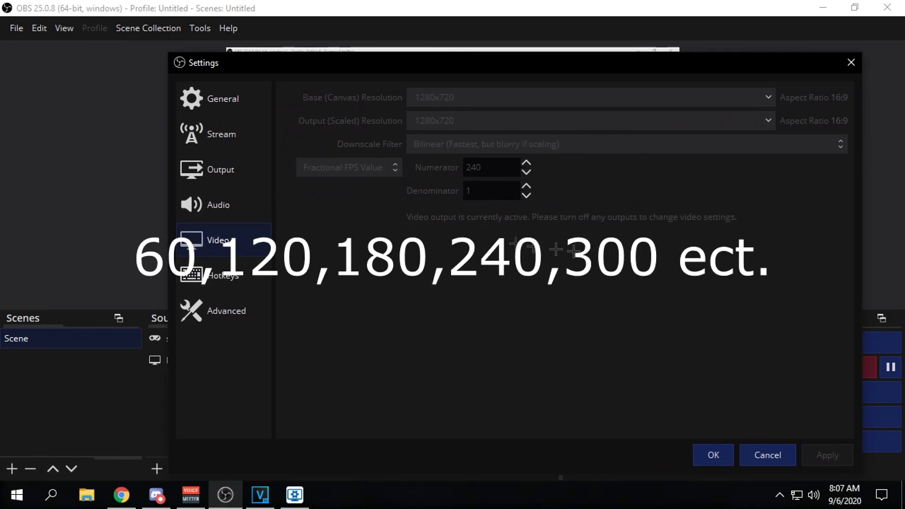
left_click_drag(450, 61, 376, 43)
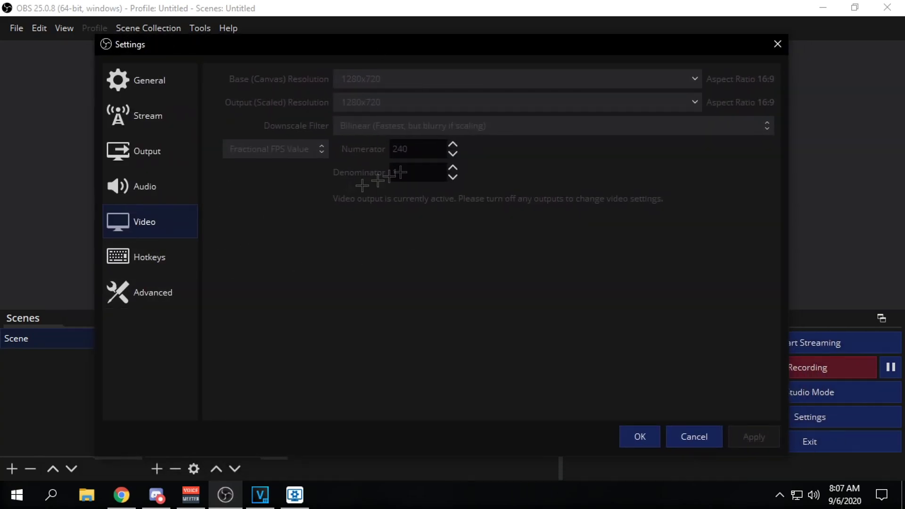
Step: Check the Process Priority choices in the advanced OBS settings without changing the selection
left_click(156, 294)
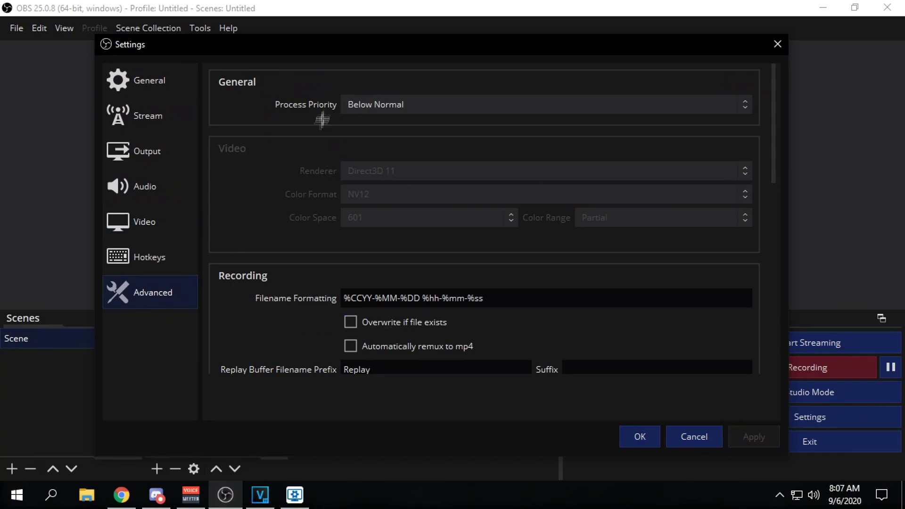
left_click(377, 105)
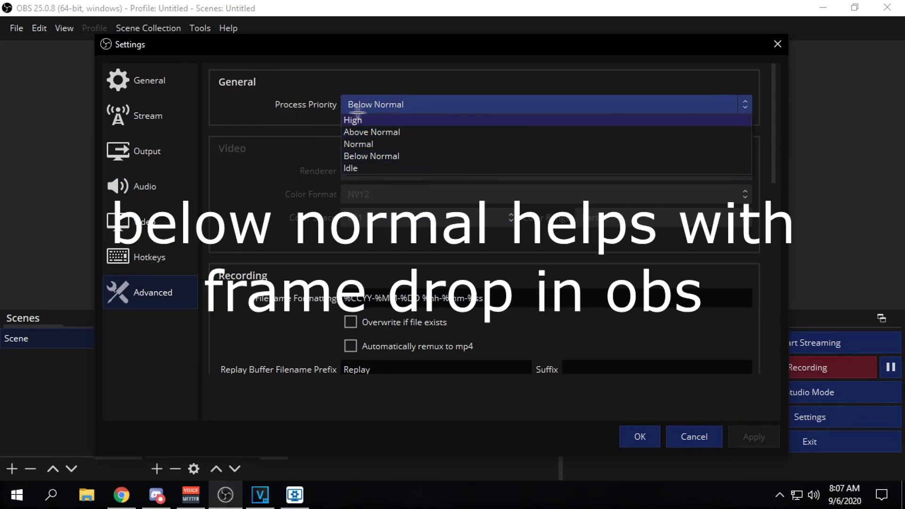
left_click(247, 106)
left_click(433, 103)
left_click(282, 112)
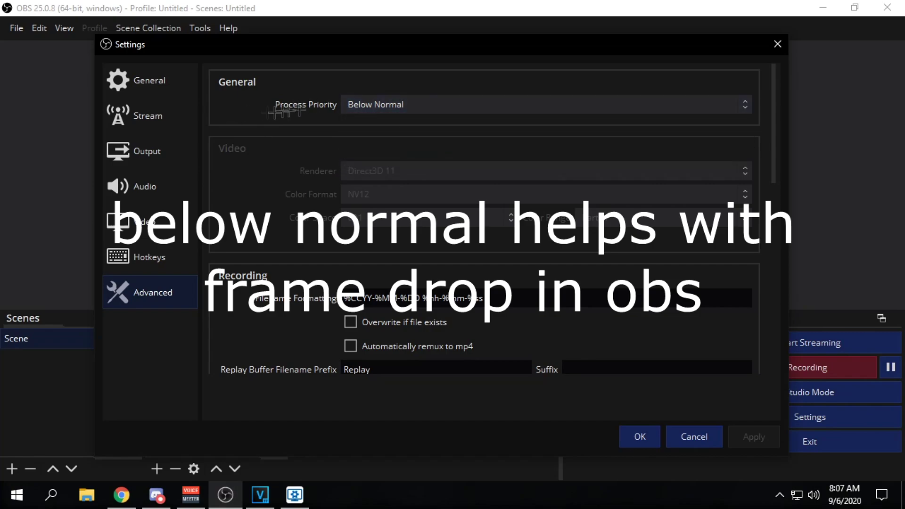
mouse_move(413, 58)
left_mouse_down()
mouse_move(448, 43)
mouse_move(396, 41)
mouse_move(471, 38)
mouse_move(384, 47)
mouse_move(404, 52)
left_mouse_up()
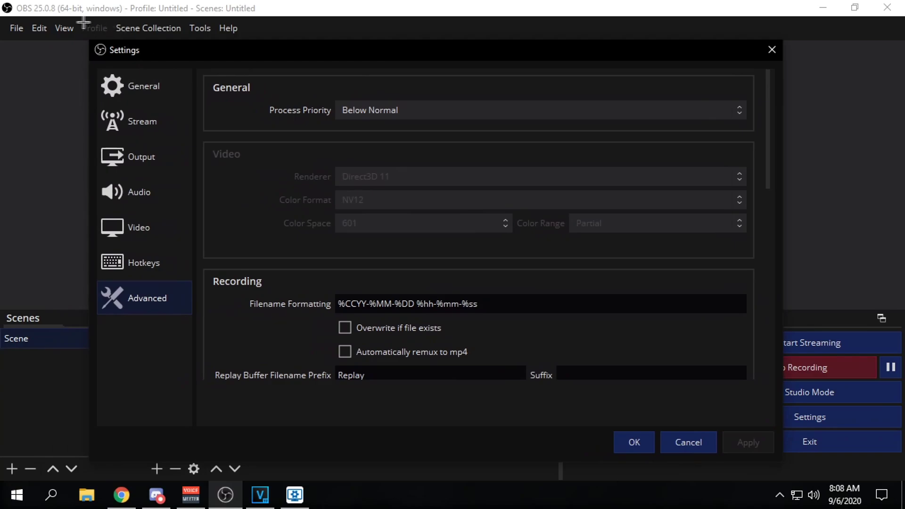
Step: Close the settings, inspect the OBS recording statistics for frame rate and missed frames, and dismiss the Stats window
left_click(772, 50)
left_click(66, 28)
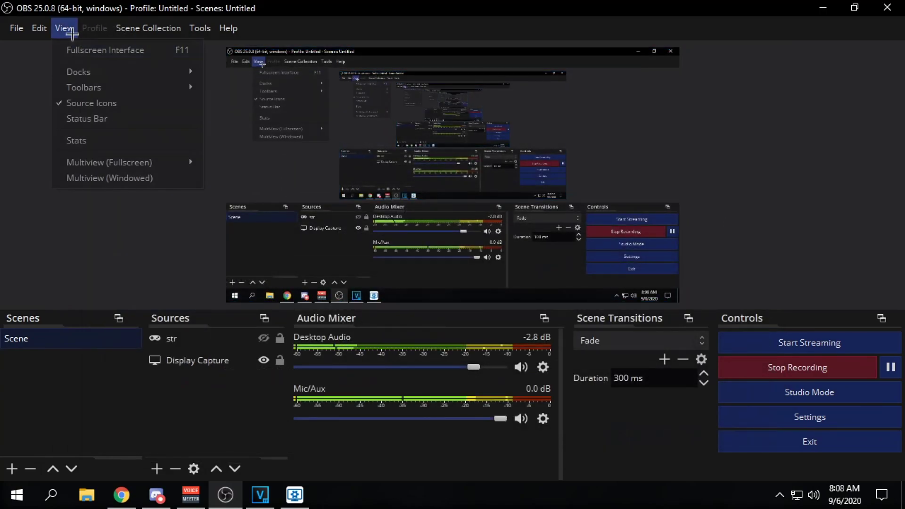
left_click(78, 141)
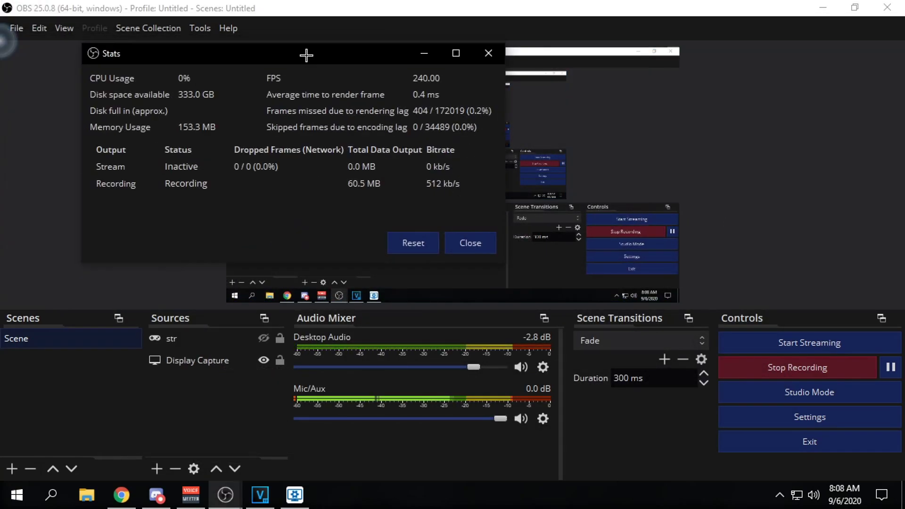
left_click_drag(307, 55, 486, 121)
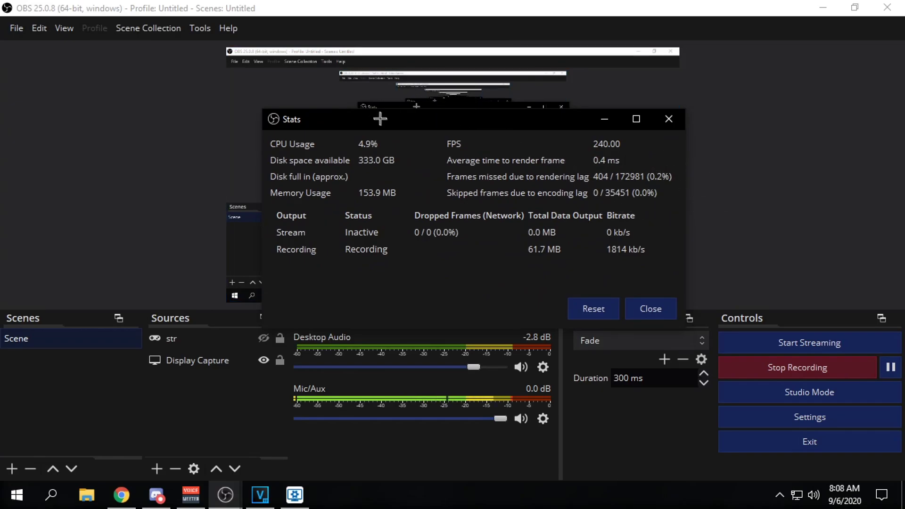
left_click_drag(380, 118, 333, 134)
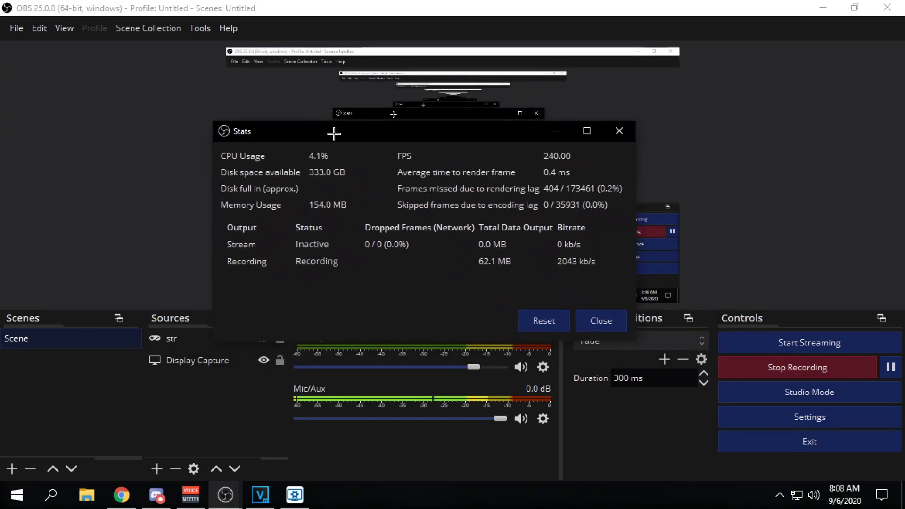
left_click(554, 131)
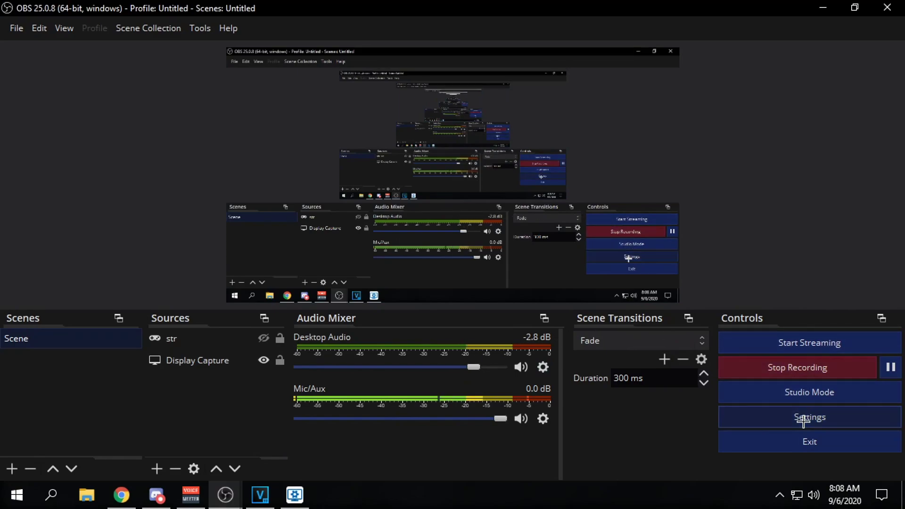
Step: Reopen the OBS settings and review the General, Stream, Output, Audio and Advanced pages
left_click(754, 415)
left_click(162, 259)
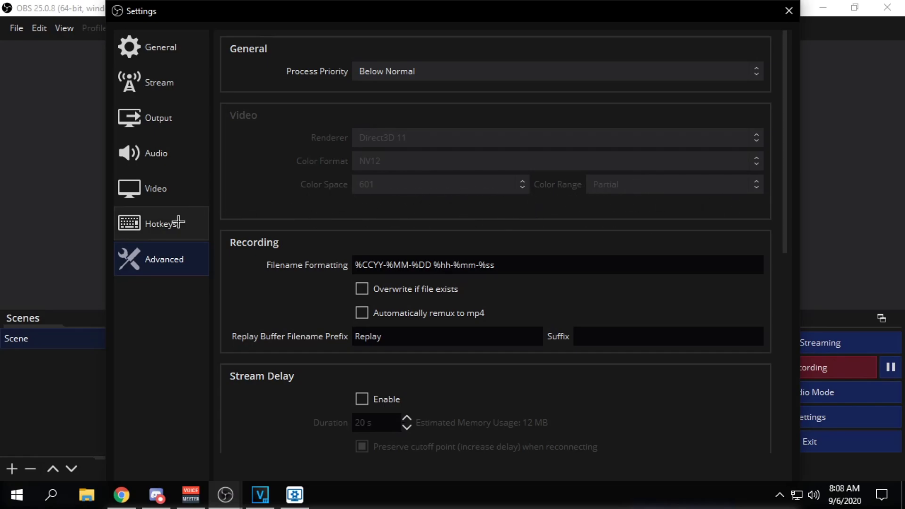
left_click(193, 57)
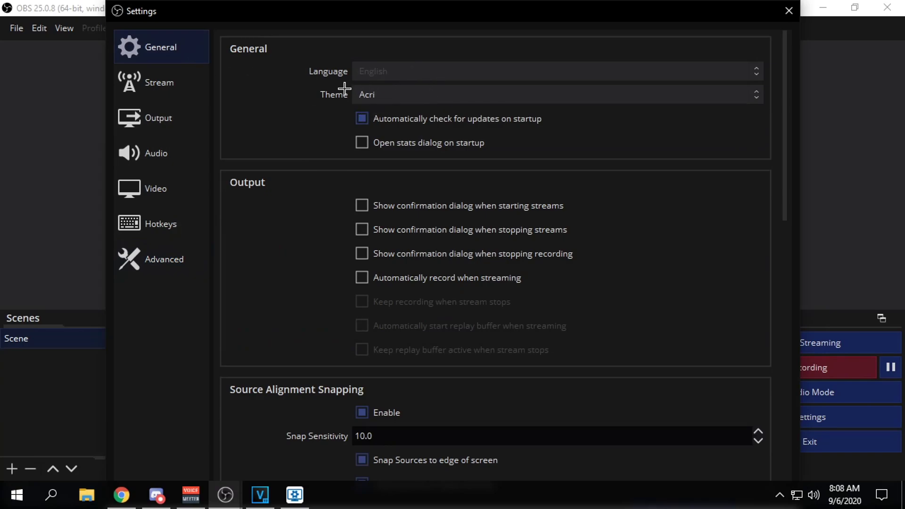
left_click(376, 92)
left_click(393, 93)
left_click(158, 81)
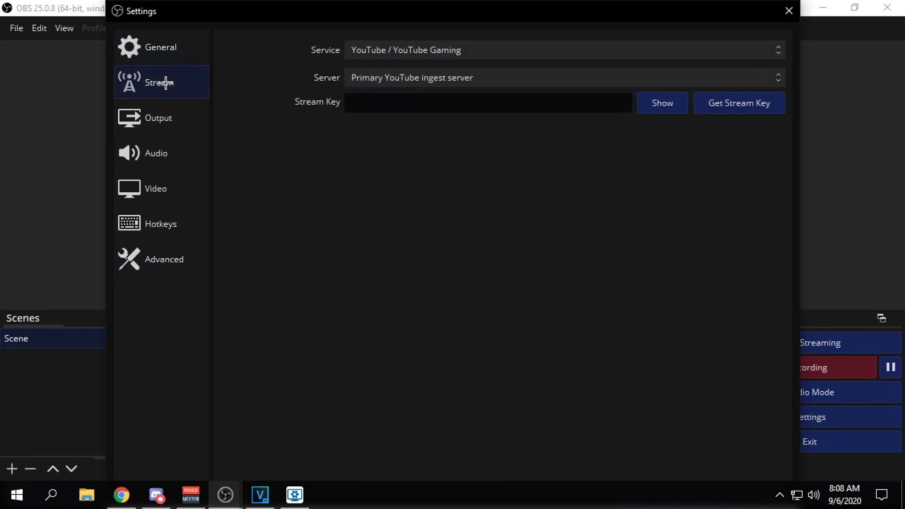
left_click(162, 117)
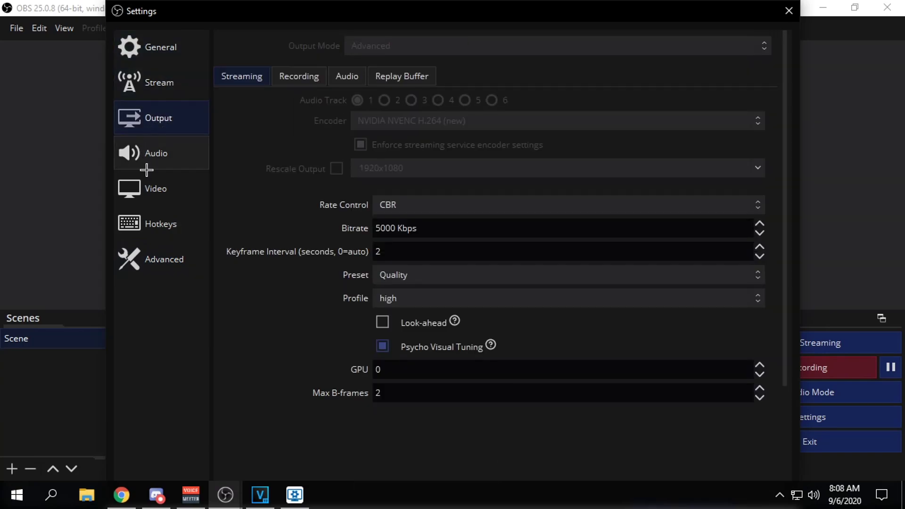
left_click(150, 156)
left_click(158, 119)
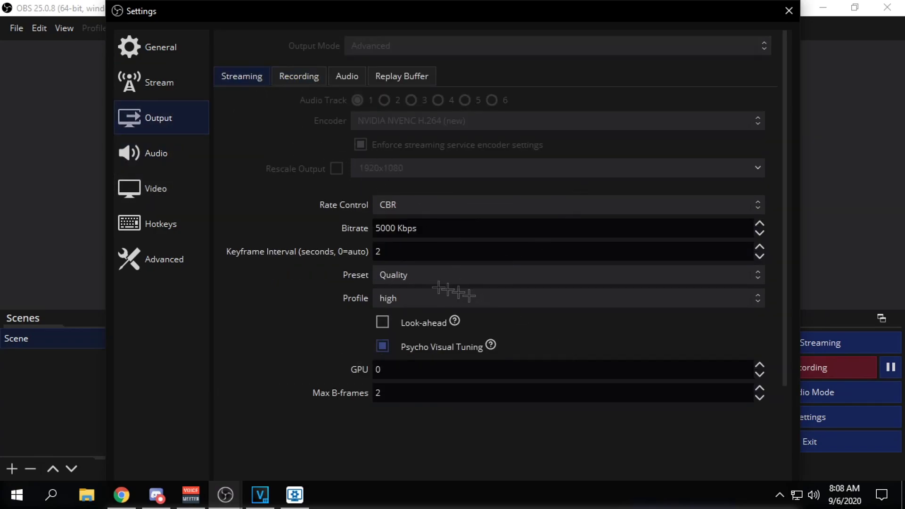
left_click(176, 262)
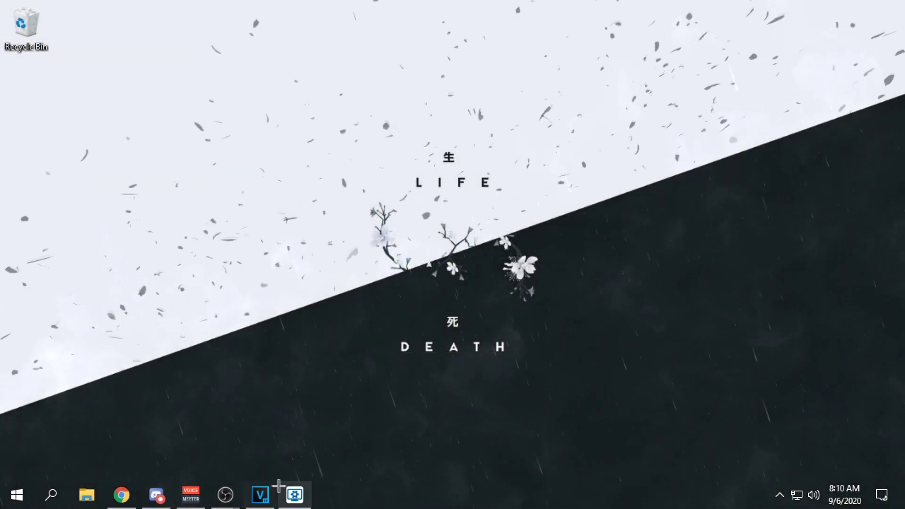
Step: Switch to VEGAS Pro, briefly play the Badlion Client clip, and return the playhead to the timeline's start
left_click(261, 495)
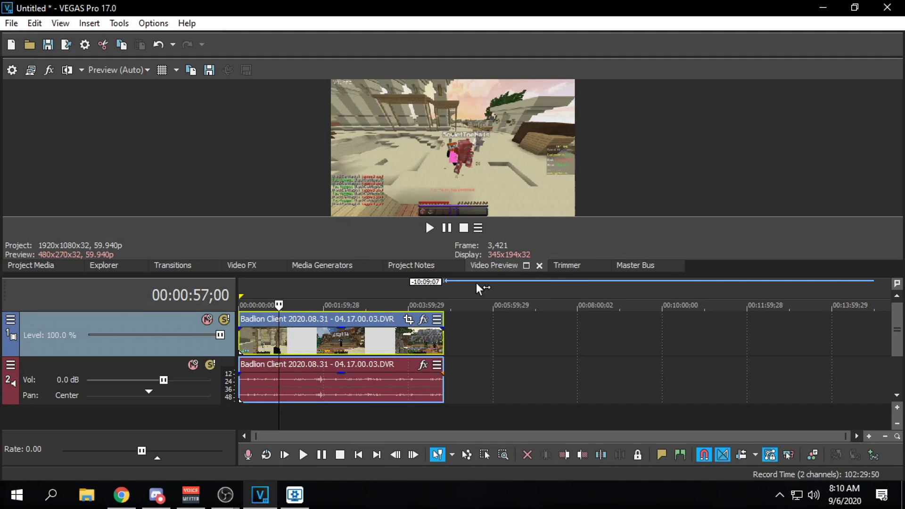
mouse_move(272, 491)
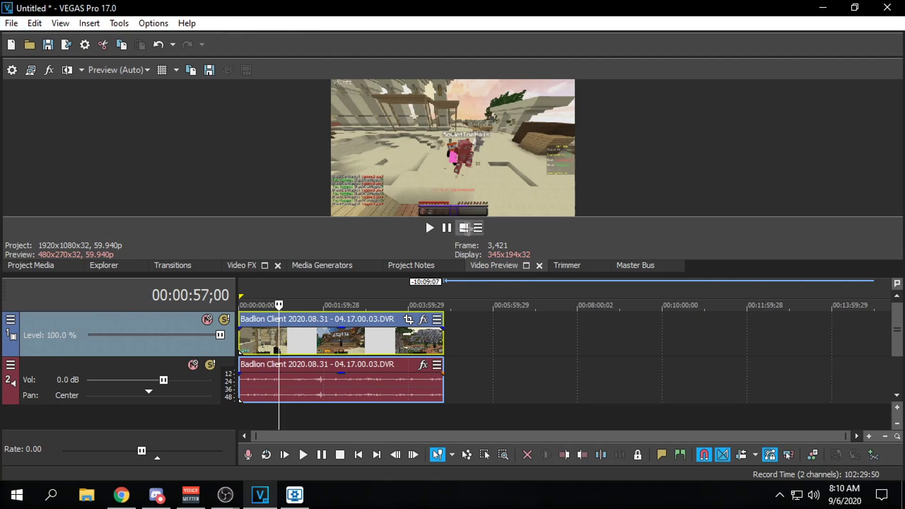
left_click(429, 228)
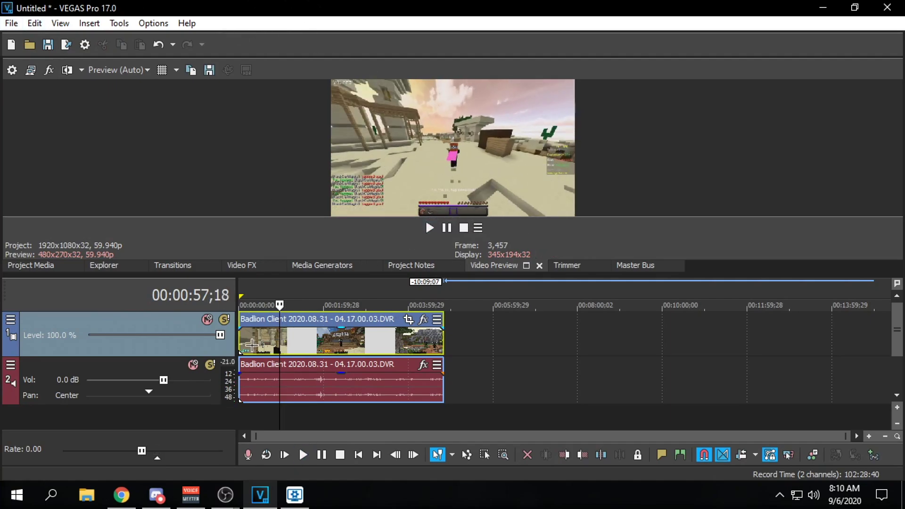
left_click(243, 338)
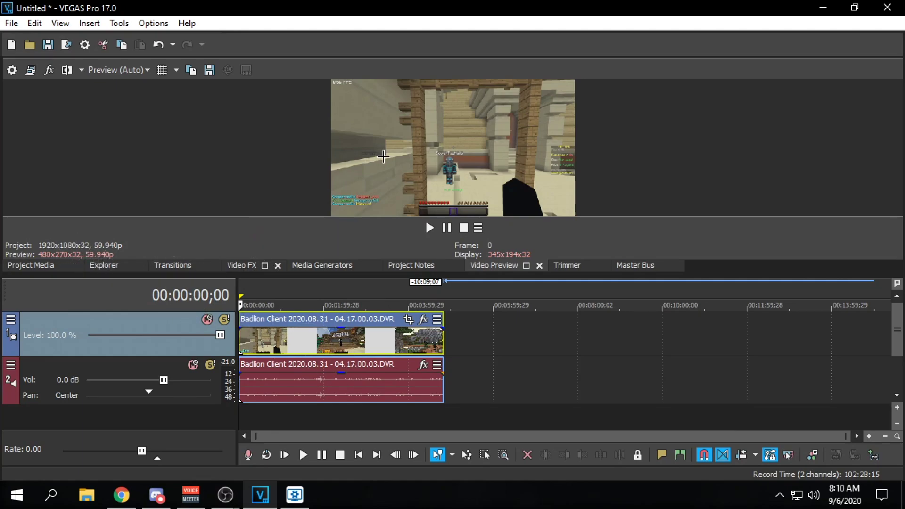
Step: Review the project's video properties, including the 1920x1080 frame size and 59.940 frame rate, and close them unchanged
left_click(10, 68)
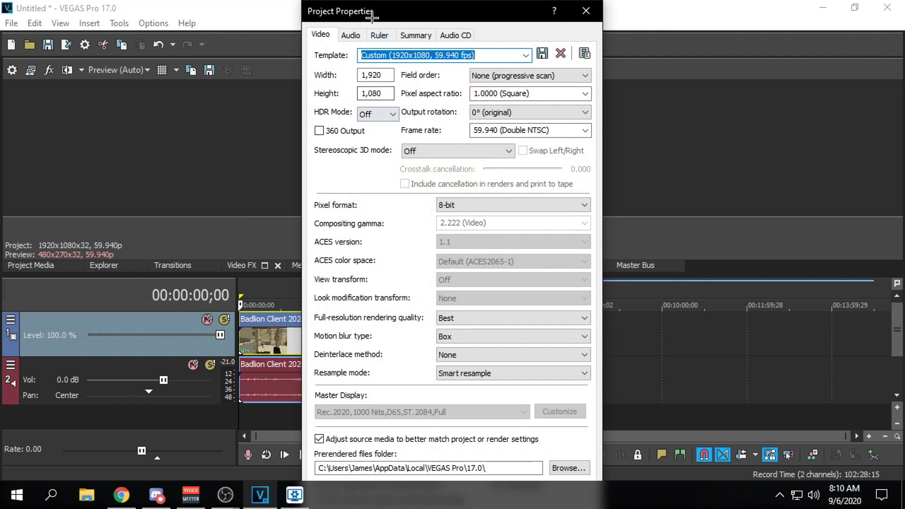
left_click_drag(371, 10, 378, 19)
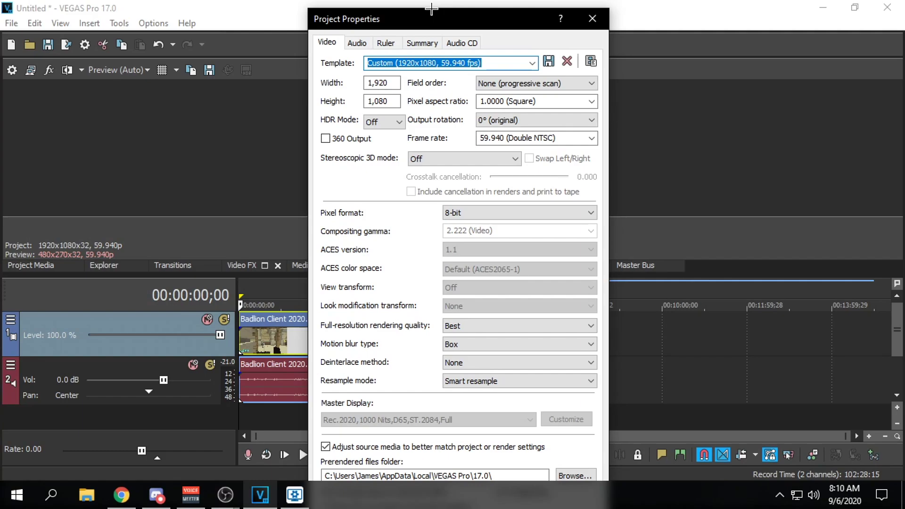
left_click(593, 18)
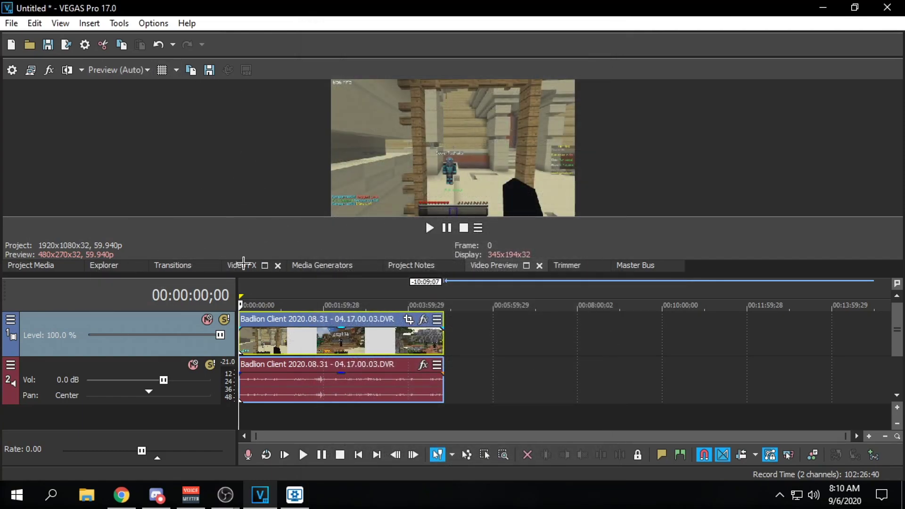
Step: Display the Video FX plug-ins around the LUT Filter, and check the Advanced color settings in OBS
left_click(241, 265)
scroll(150, 111, "down", 10)
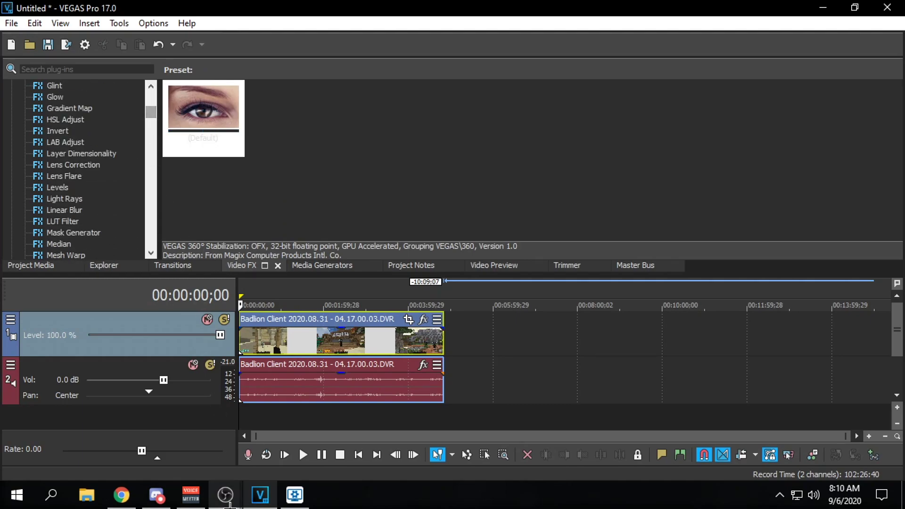
left_click(226, 495)
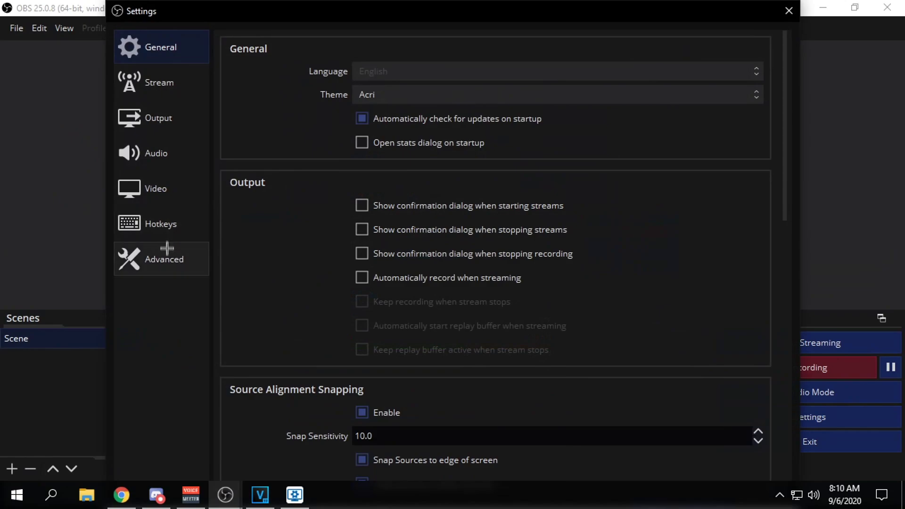
left_click(194, 247)
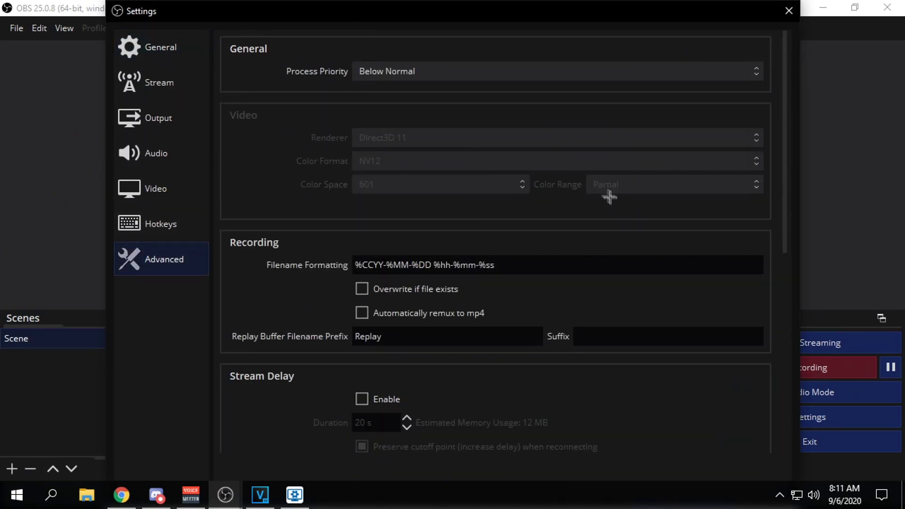
left_click(788, 11)
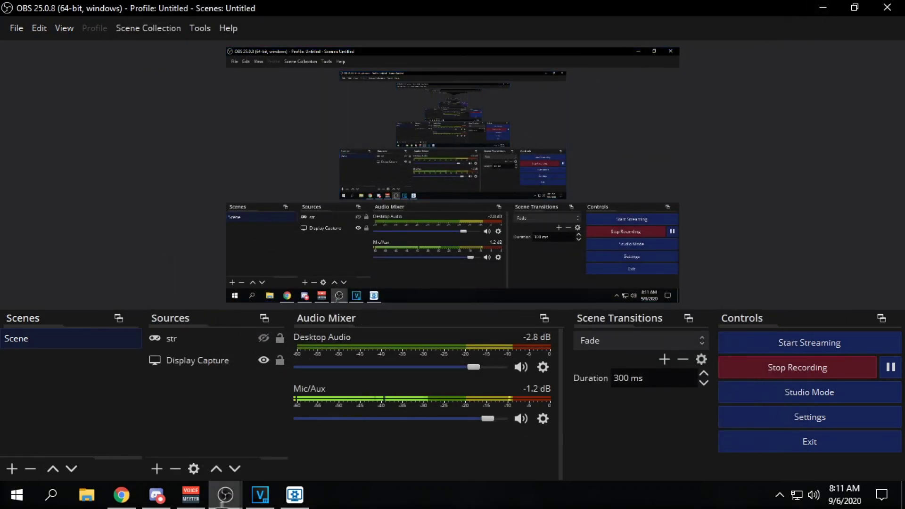
Step: Switch back to VEGAS Pro and apply the LUT Filter's "use" preset to the Badlion Client video clip
left_click(260, 495)
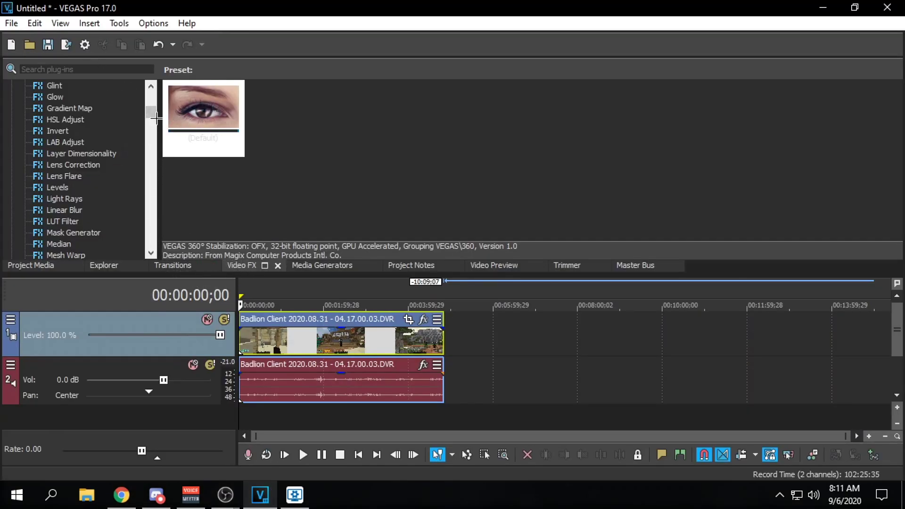
left_click_drag(63, 225, 320, 163)
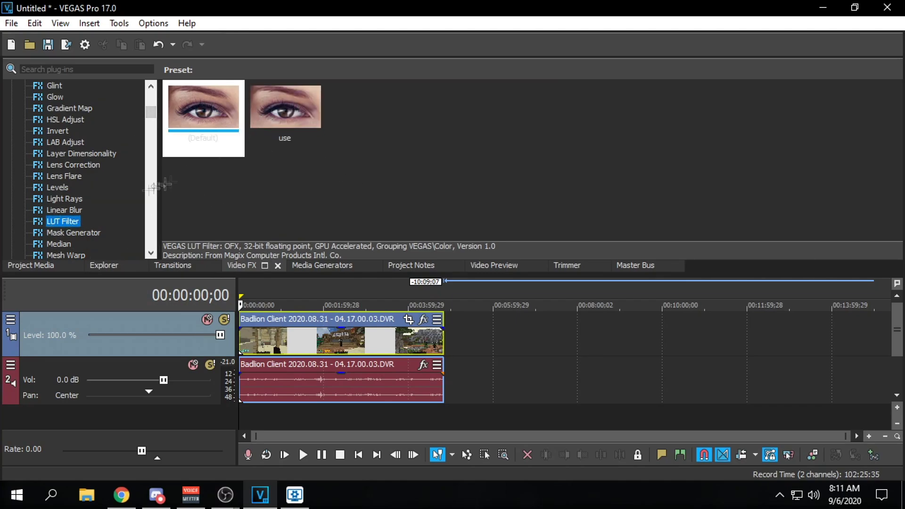
left_click_drag(262, 106, 279, 109)
left_click_drag(294, 365, 297, 340)
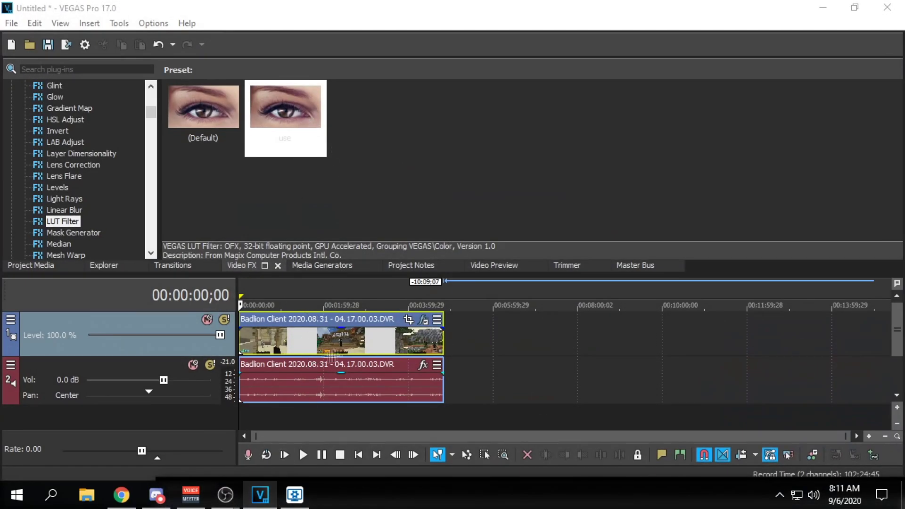
Step: Bring the clip's Video Event FX window into view and review its LUT Filter settings with the 601To709.cube file
left_click(425, 323)
left_click(823, 8)
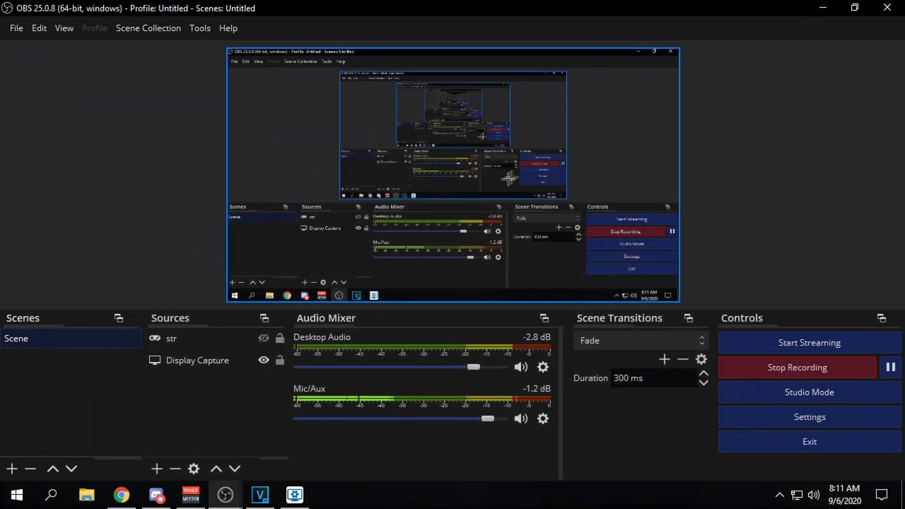
left_click(823, 7)
left_click(260, 494)
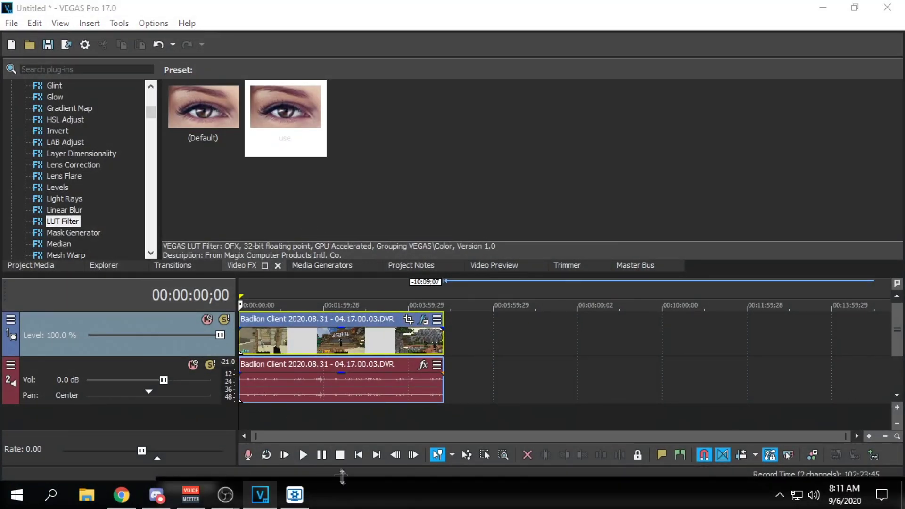
left_click_drag(353, 480, 311, 80)
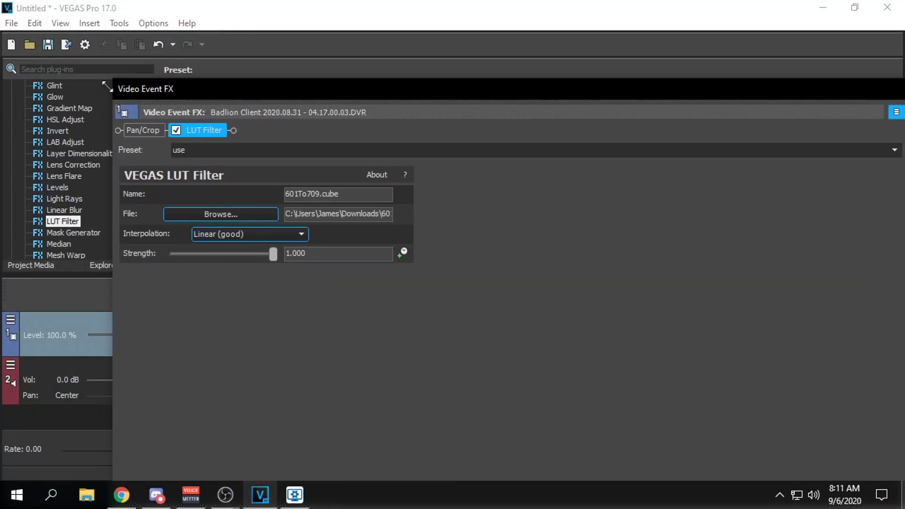
left_click_drag(115, 81, 99, 70)
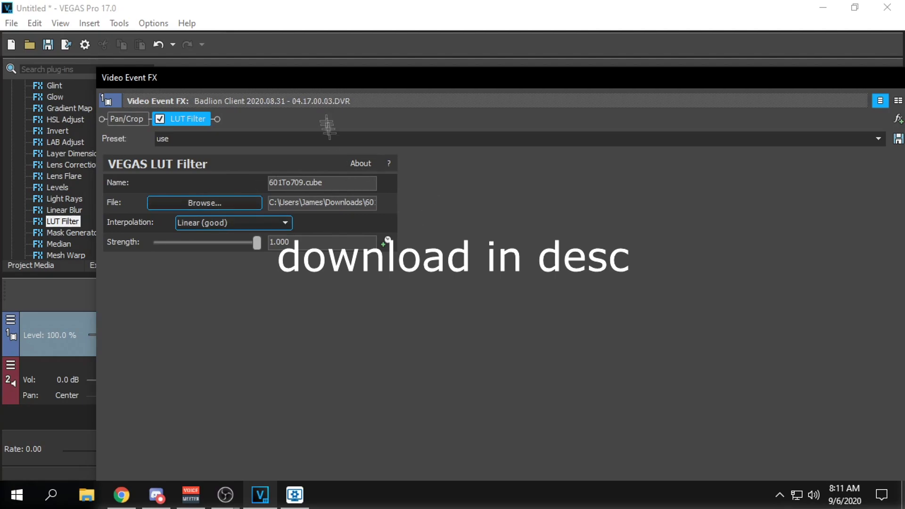
left_click_drag(331, 81, 417, 89)
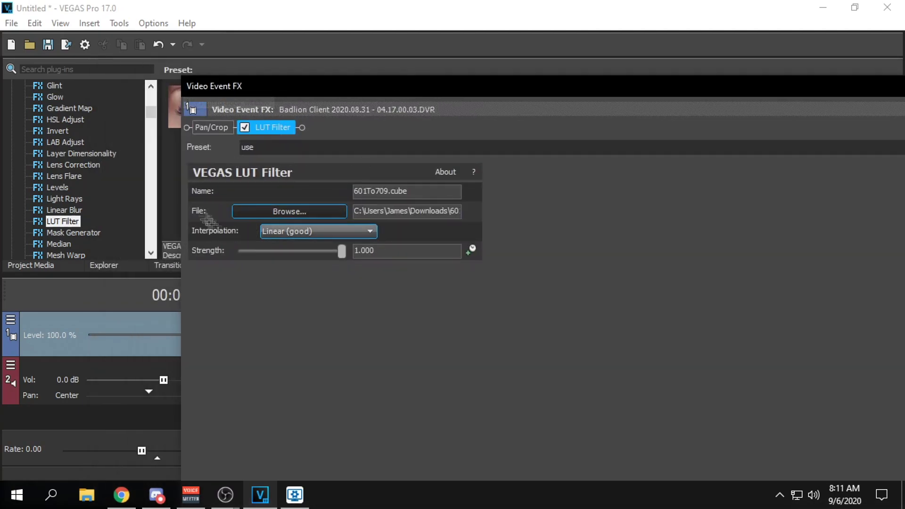
left_click_drag(299, 86, 205, 85)
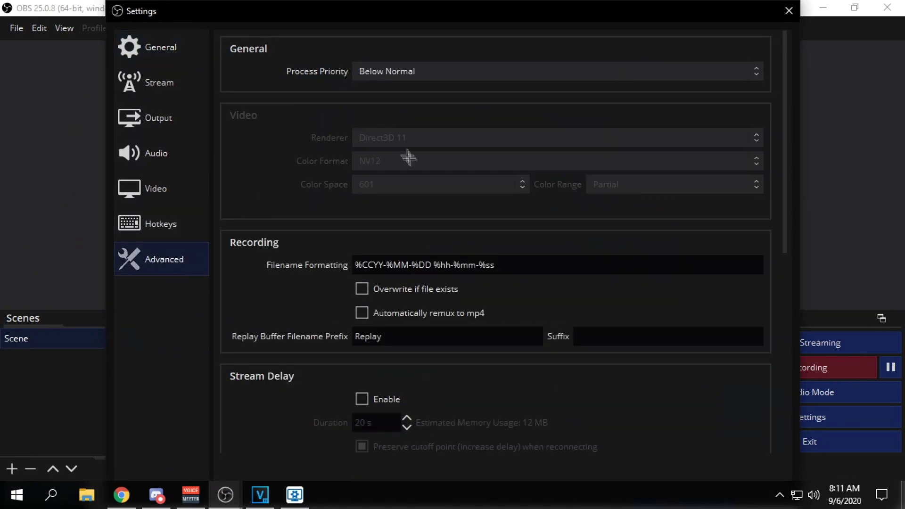
Step: Close the OBS settings, return to VEGAS Pro, and dismiss the clip's Video Event FX window
left_click(783, 9)
key("alt+Tab")
left_click_drag(291, 82, 313, 83)
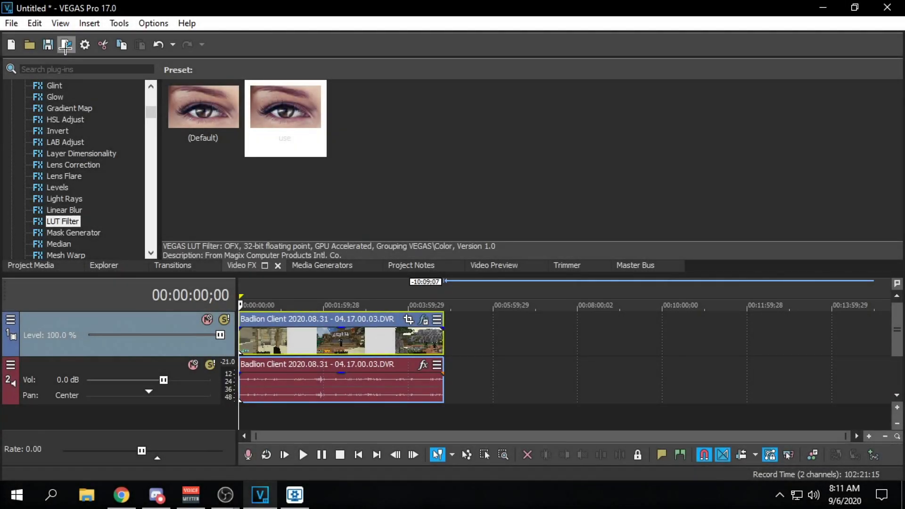
Step: Open the Render As settings and restrict the render templates to favorites only
left_click(65, 46)
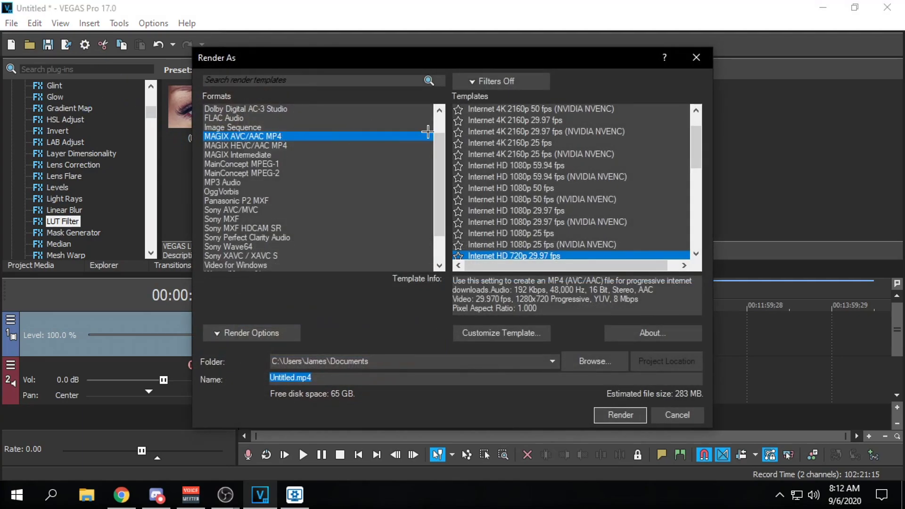
left_click(470, 82)
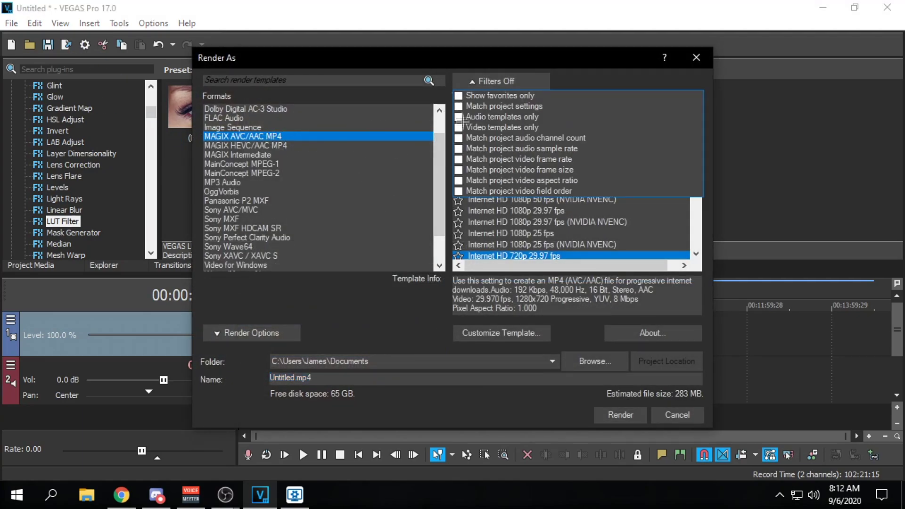
left_click(458, 95)
Step: Choose the MAGIX HEVC/AAC MP4 format and compare its 1080 and 720 upscale templates, ending on 720 upscale to 4k 60fps
left_click(241, 108)
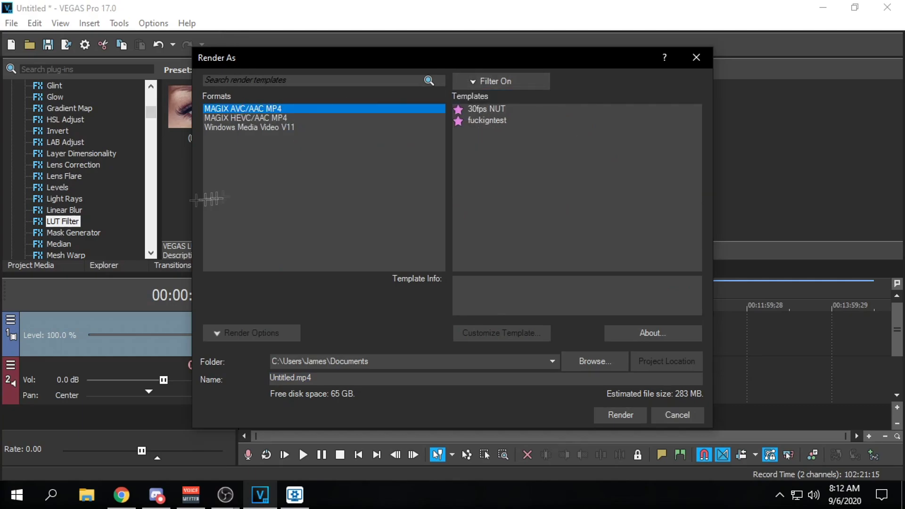
left_click(250, 118)
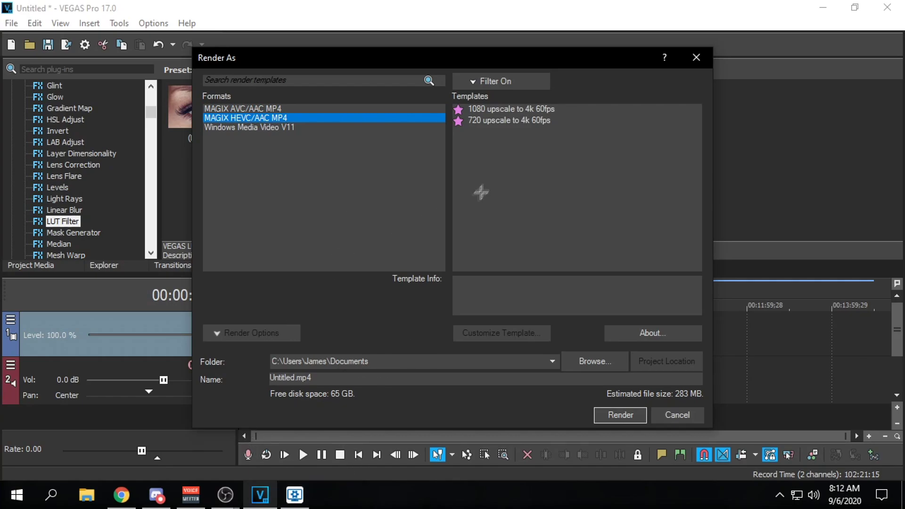
left_click(493, 120)
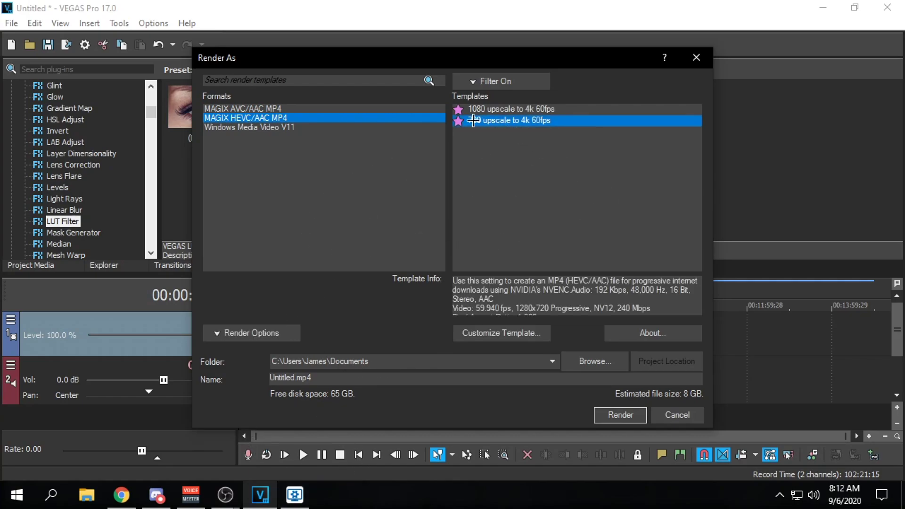
left_click(509, 107)
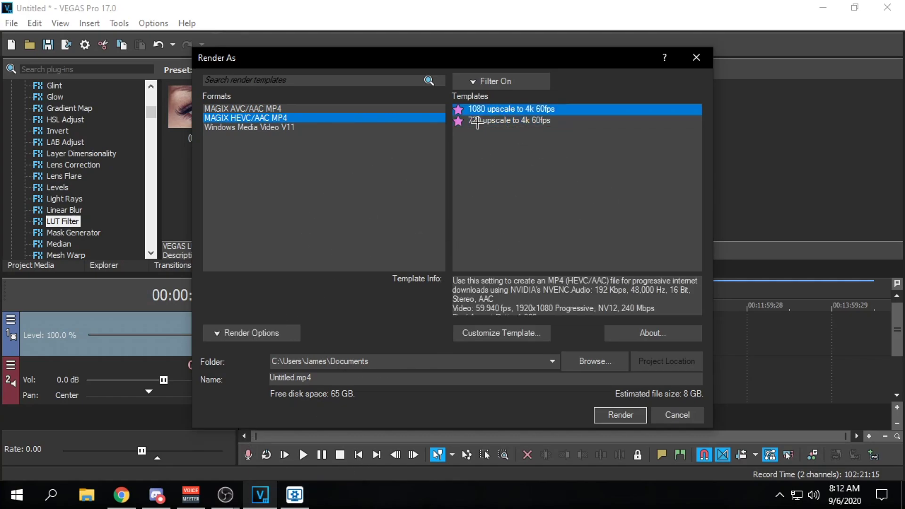
left_click(478, 122)
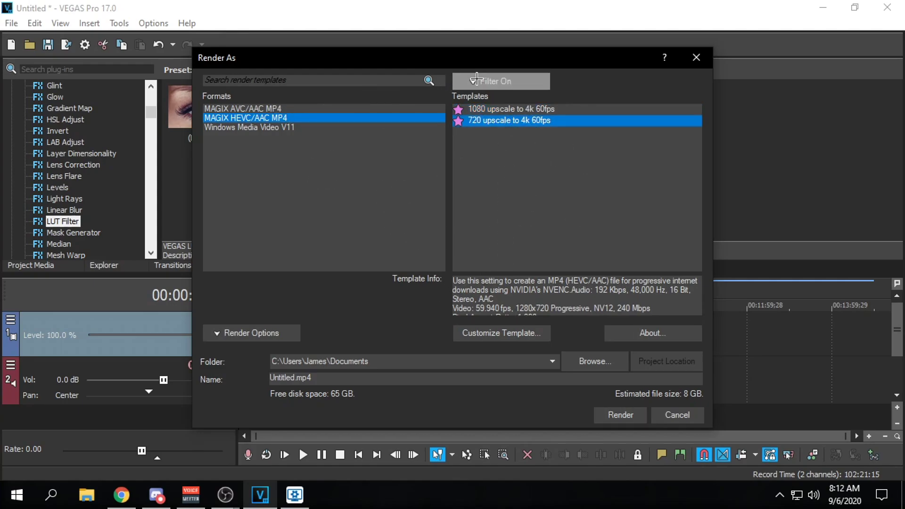
Step: Remove the favorites filter and inspect the custom settings of the Internet HD 1080p 29.97 fps (NVIDIA NVENC) template
left_click(495, 81)
left_click(333, 172)
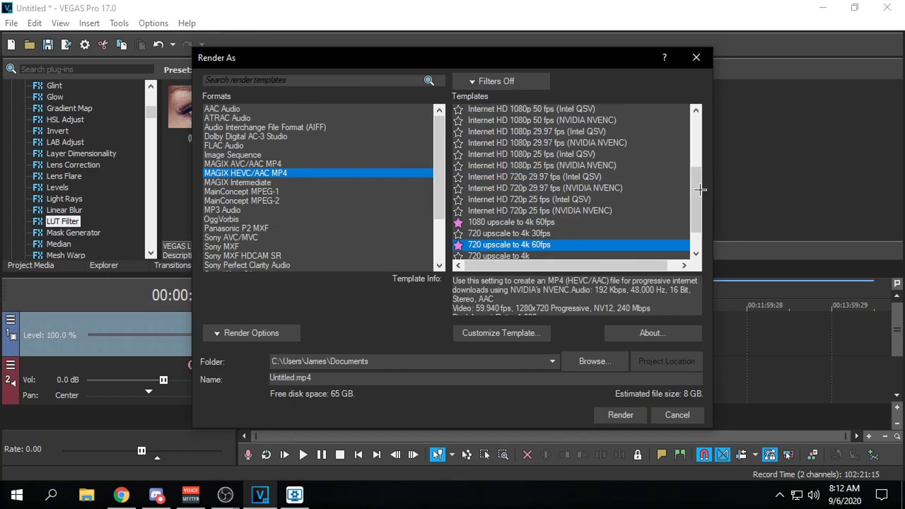
scroll(651, 184, "up", 1)
left_click(500, 176)
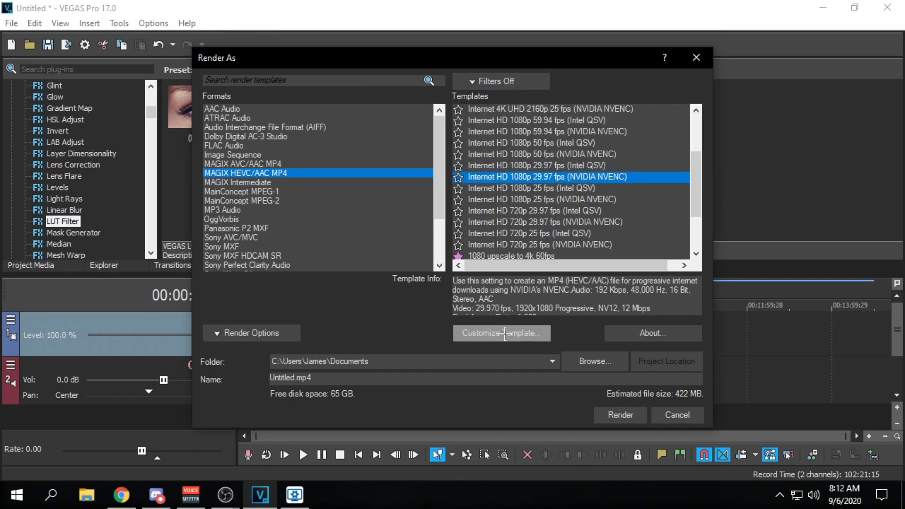
left_click(505, 333)
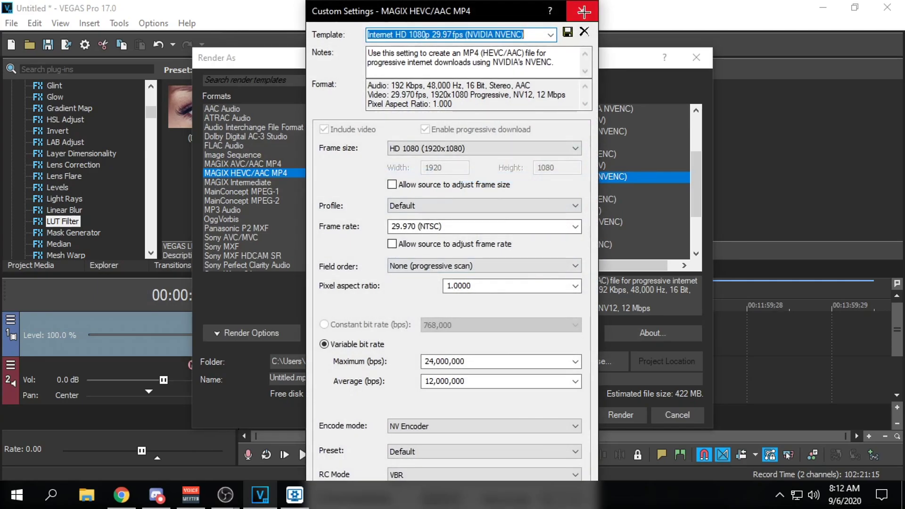
left_click(584, 12)
Step: Review the 720 upscale to 4k 60fps template's frame size, profile, bit rate and encoder preset, and close its custom settings
scroll(519, 198, "down", 2)
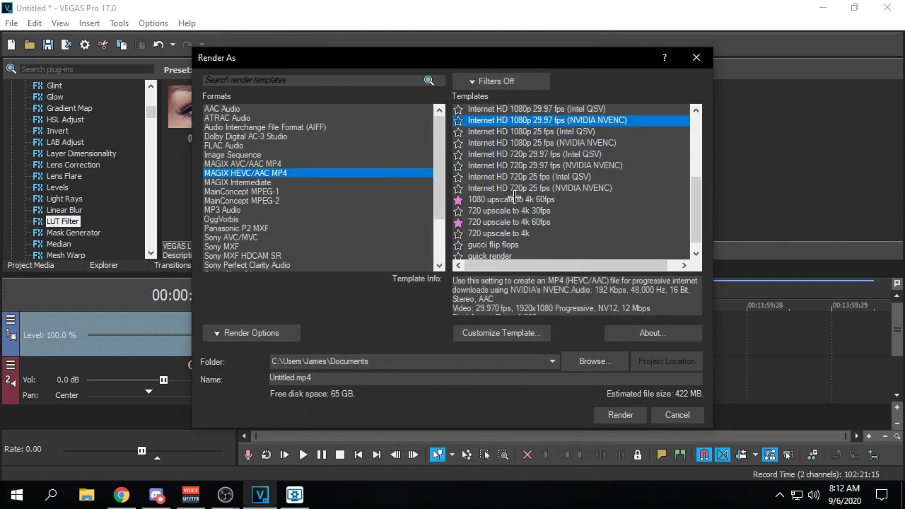
left_click(501, 224)
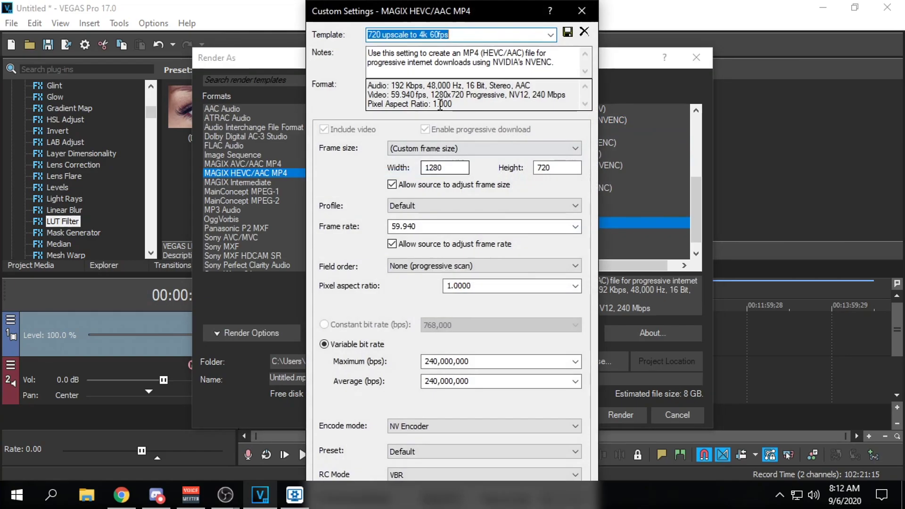
left_click(471, 33)
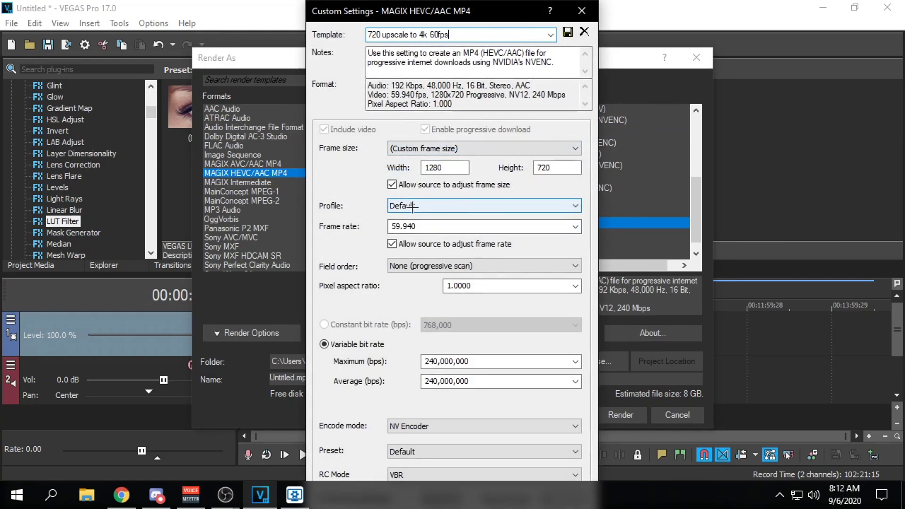
left_click(441, 207)
left_click(441, 207)
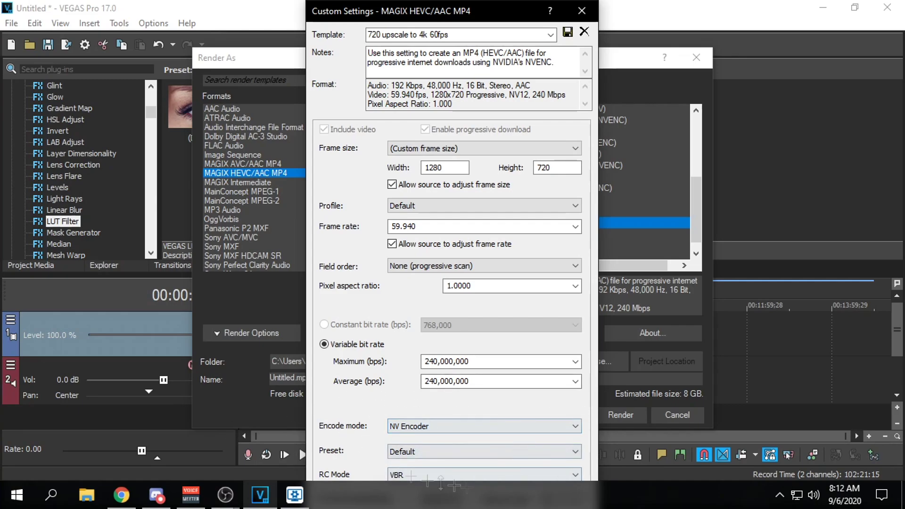
left_click(453, 451)
left_click(471, 372)
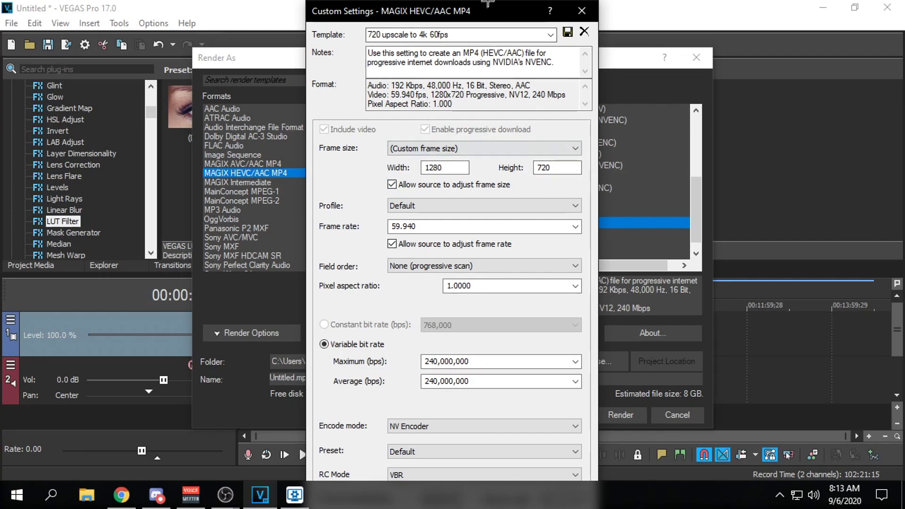
left_click_drag(489, 11, 495, 20)
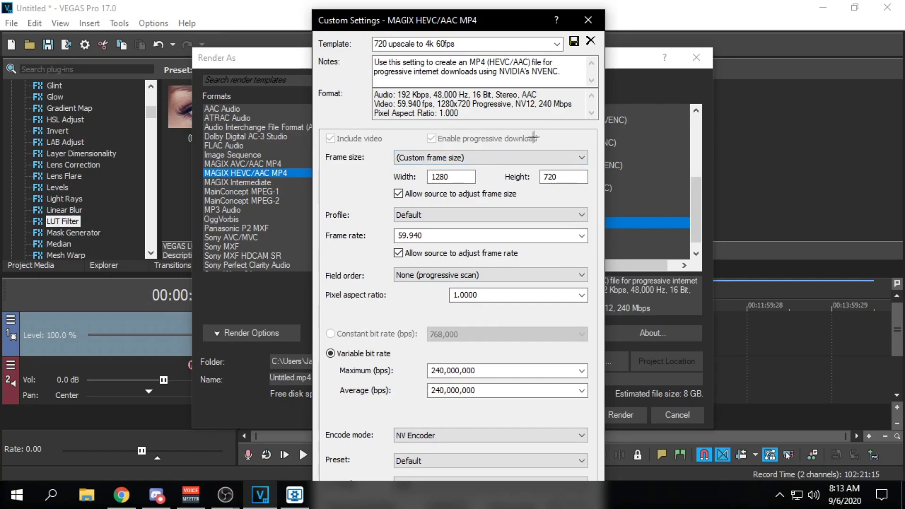
left_click(590, 21)
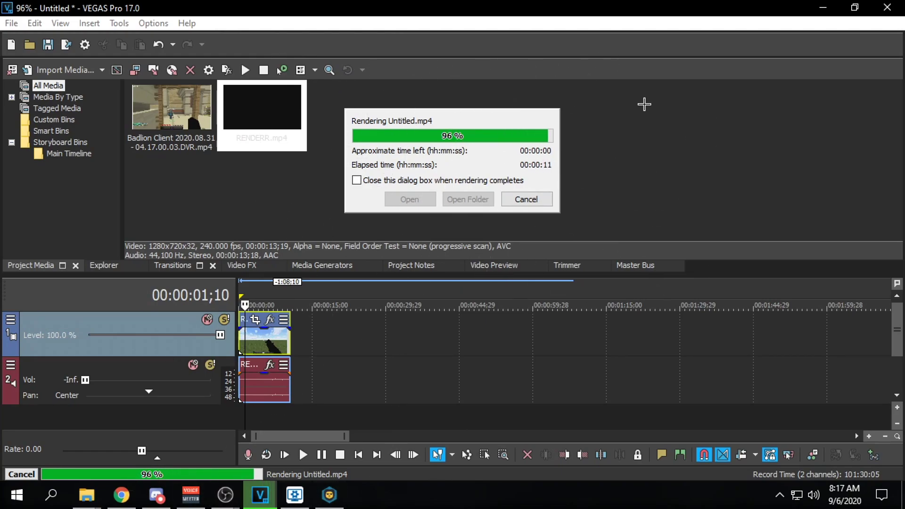
Step: Open the folder containing the rendered Untitled.mp4
left_click(468, 199)
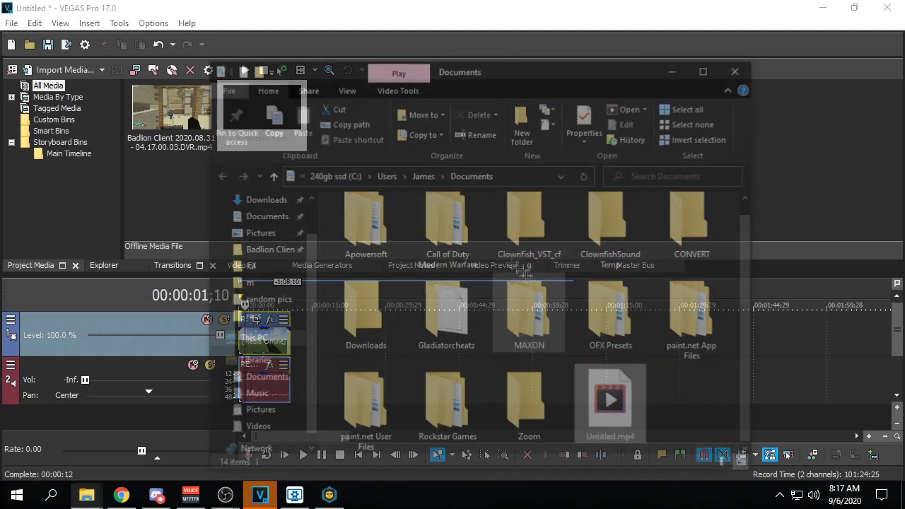
Step: Rename the rendered Untitled.mp4 in Documents to CONVERT.mp4 and minimize the open windows
key("F2")
type("CONVERT")
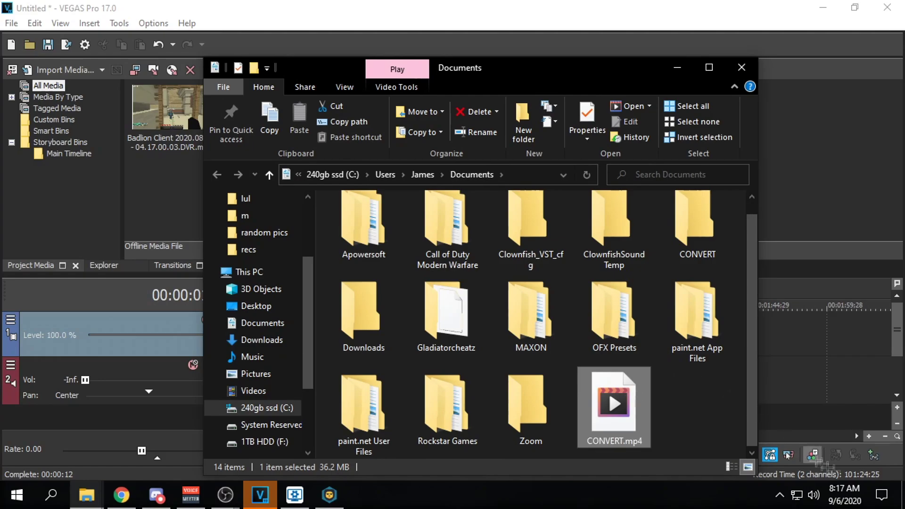
left_click(703, 416)
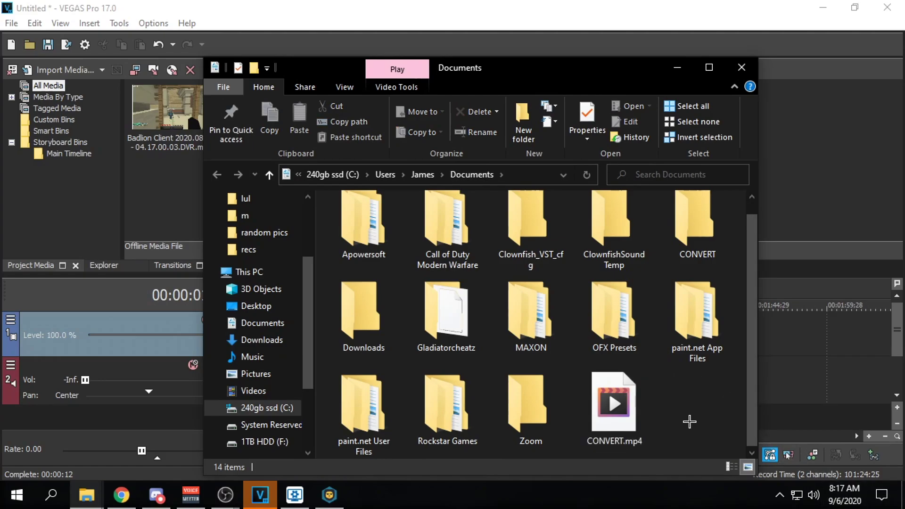
left_click(678, 68)
left_click(823, 7)
left_click(821, 10)
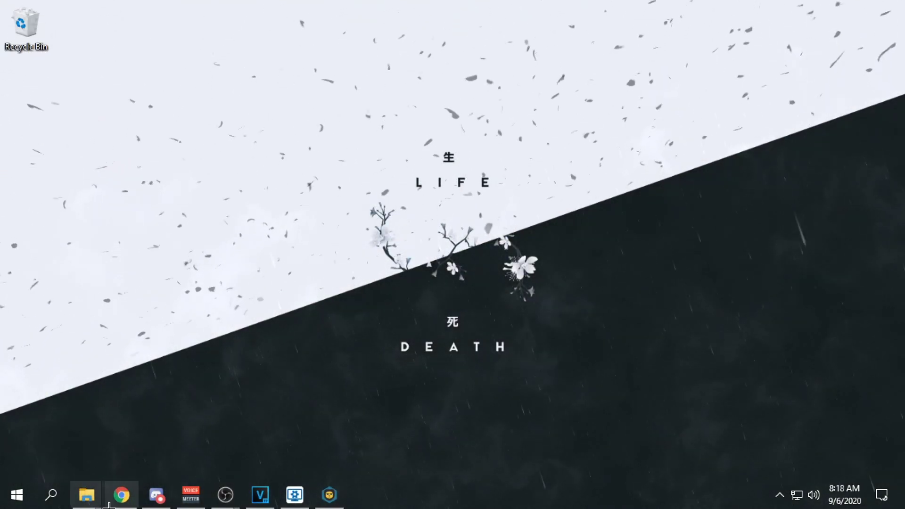
Step: Search the Downloads folder for the Upscaling folder and open it
mouse_move(86, 495)
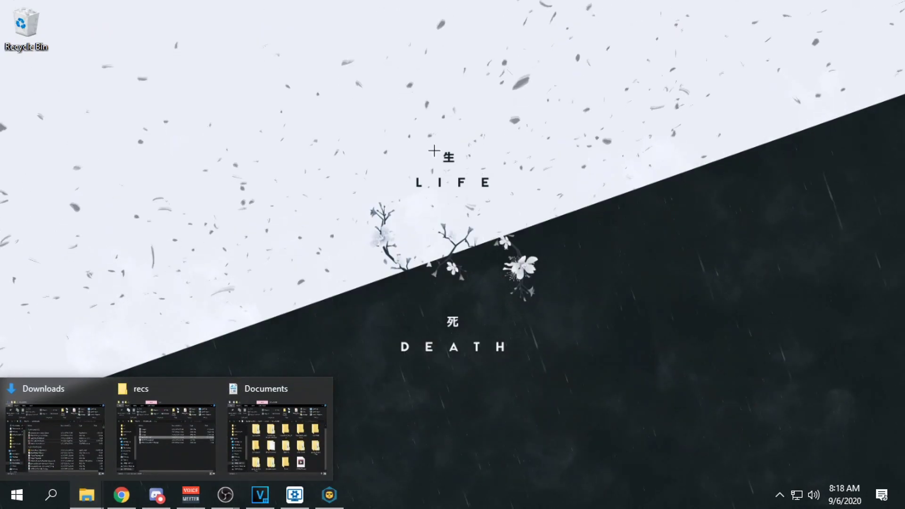
left_click_drag(292, 93, 221, 64)
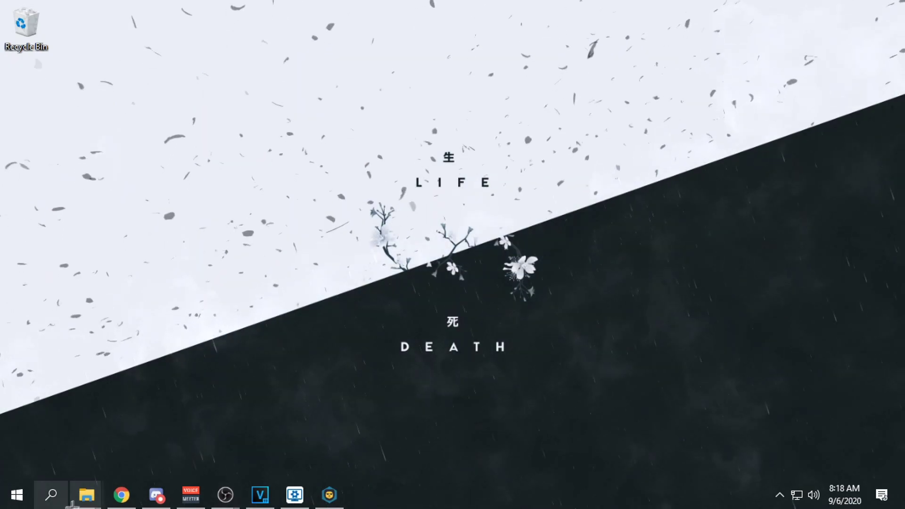
left_click(87, 495)
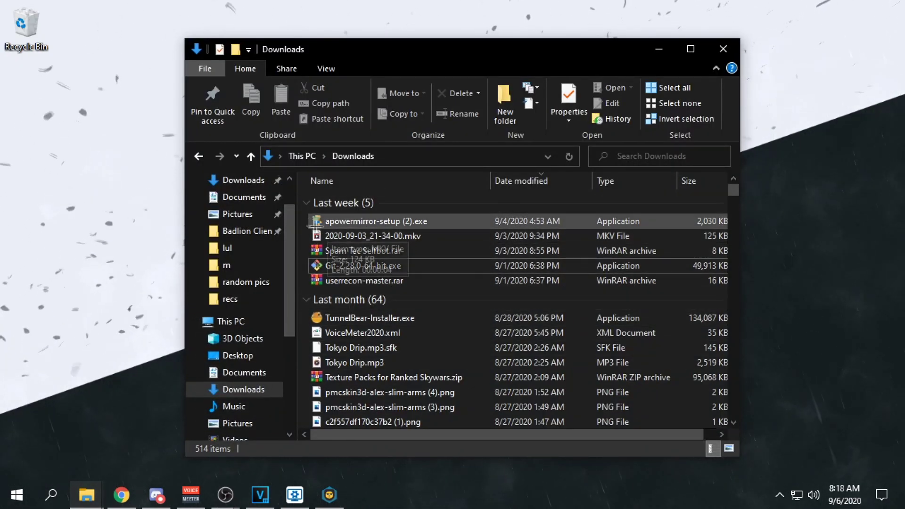
left_click(344, 265)
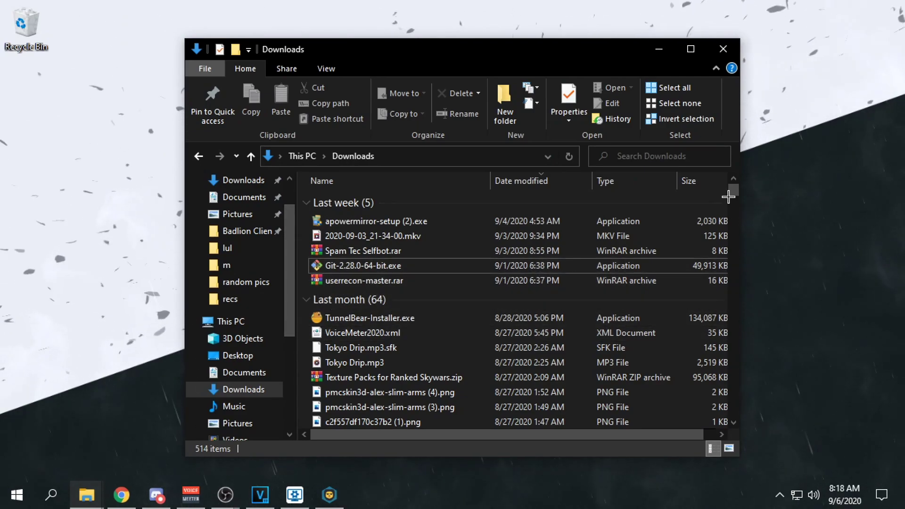
left_click(671, 156)
type("up")
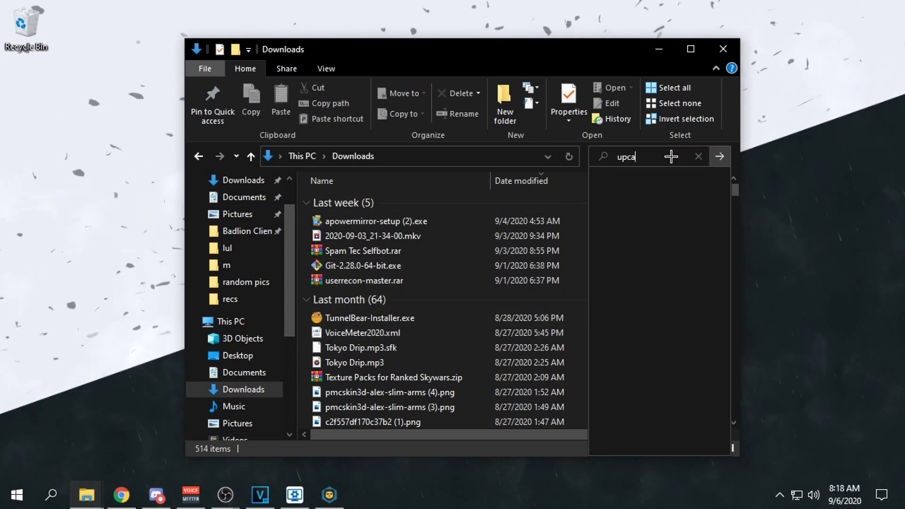
left_click(661, 175)
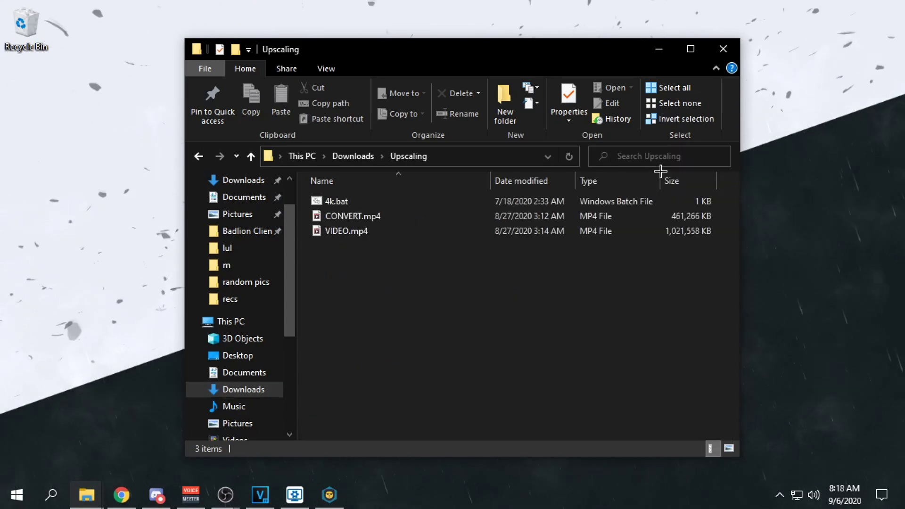
Step: Delete the old CONVERT.mp4 and VIDEO.mp4 from the Upscaling folder
left_click_drag(359, 262, 353, 226)
right_click(353, 226)
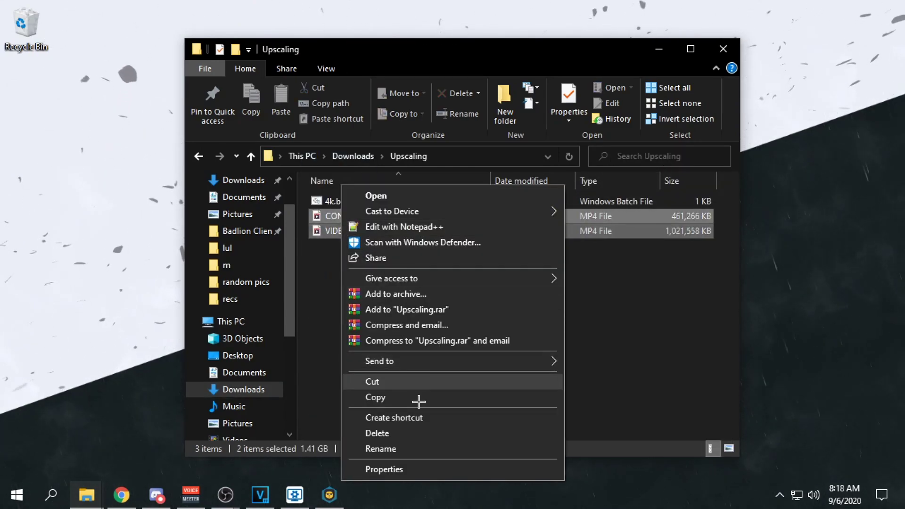
left_click(417, 430)
Step: Create a text document in the Upscaling folder, rename it vid.txt and open it
right_click(342, 286)
mouse_move(377, 254)
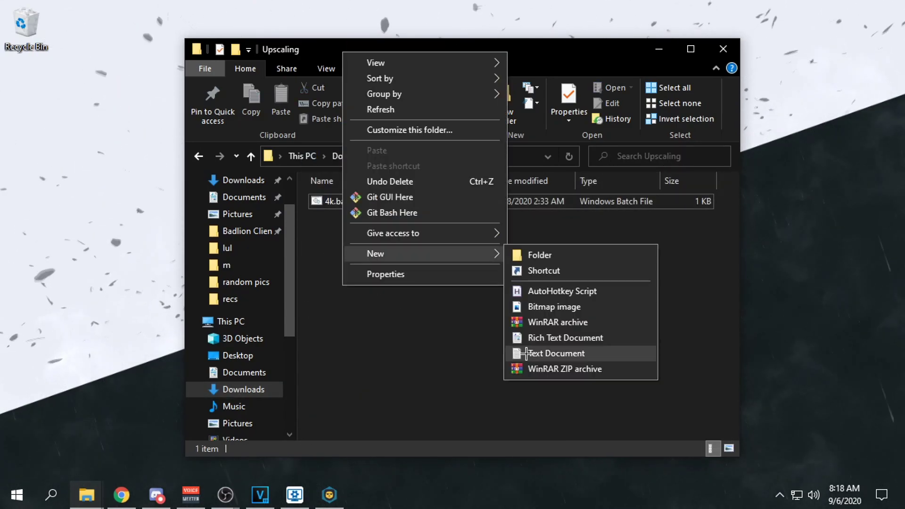
left_click(529, 353)
left_click(414, 312)
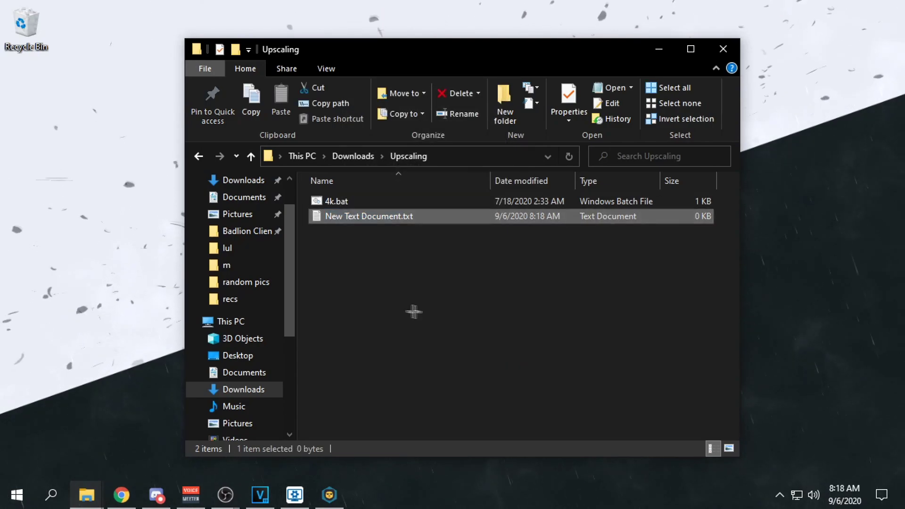
right_click(357, 217)
left_click(432, 451)
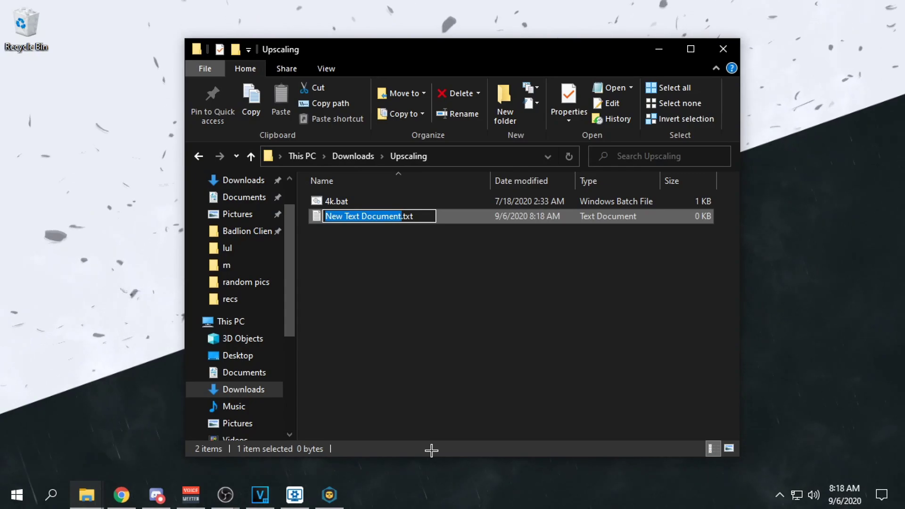
type("vid")
key("Return")
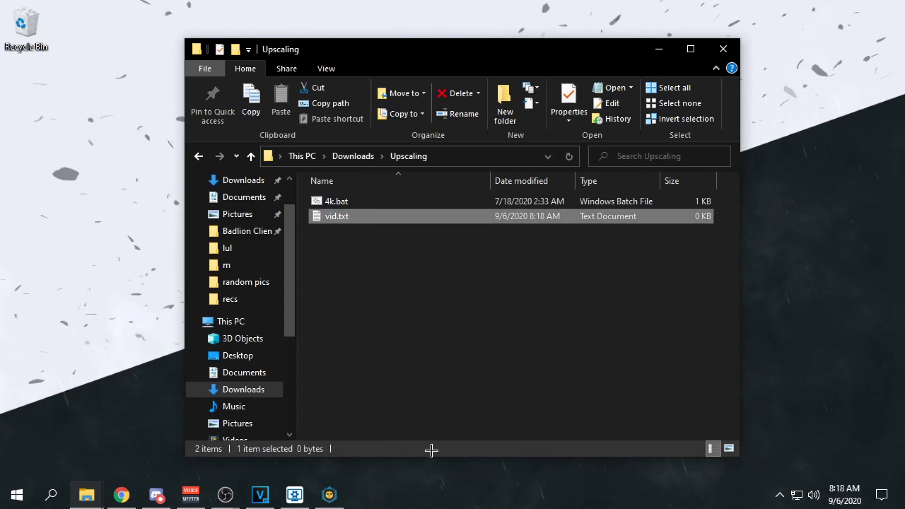
left_click(339, 218)
left_click(346, 227)
double_click(343, 217)
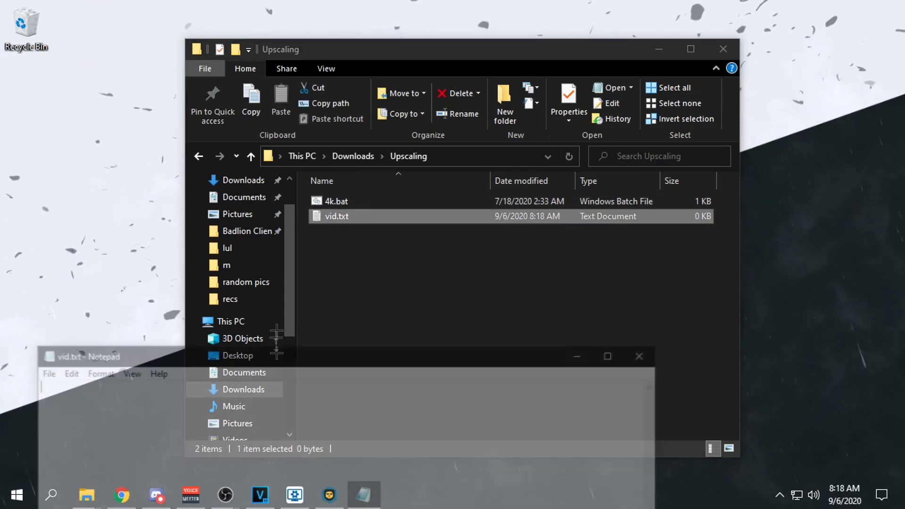
left_click_drag(251, 360, 326, 125)
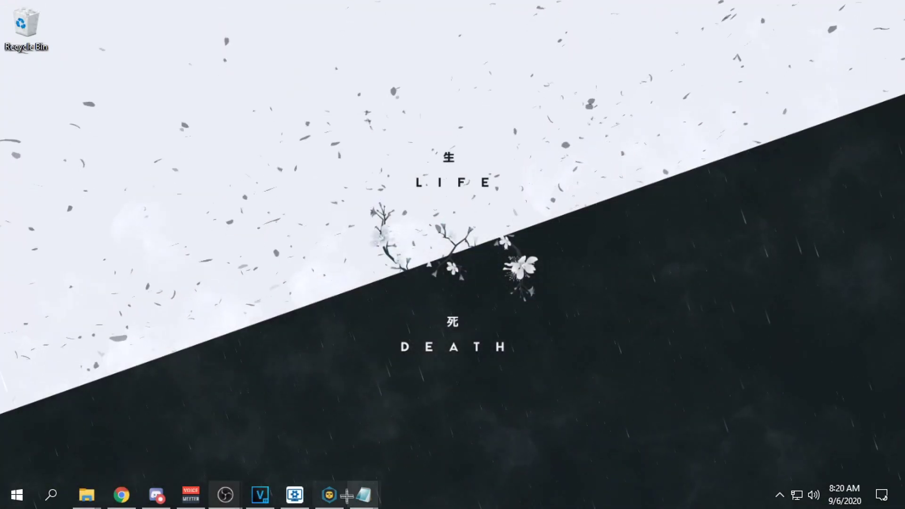
Step: Bring up priv renders.txt and read through its instructions for the ffmpeg upscaling batch file
mouse_move(364, 495)
left_click(418, 455)
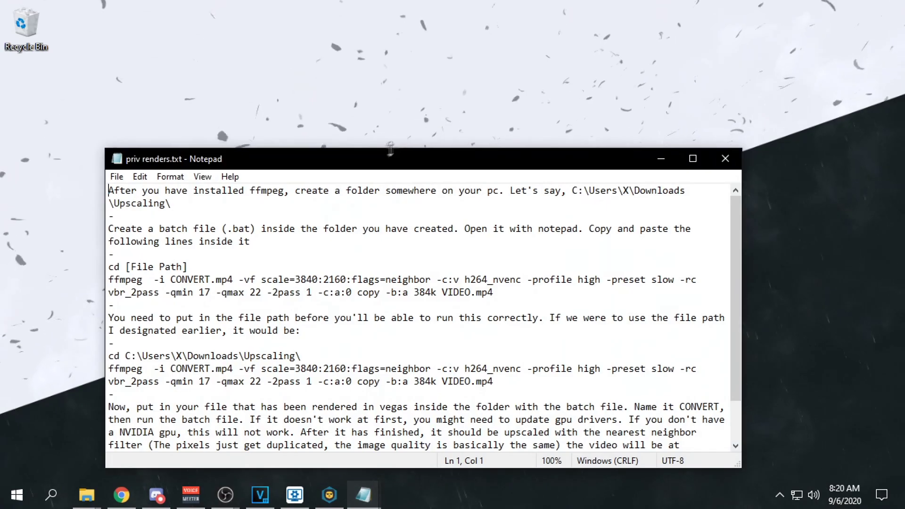
left_click_drag(431, 152, 430, 86)
scroll(303, 239, "down", 2)
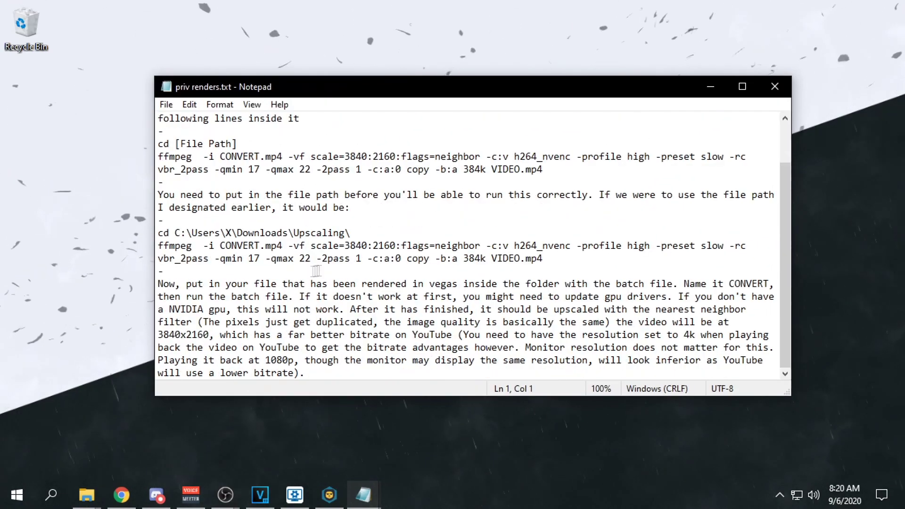
scroll(303, 239, "up", 2)
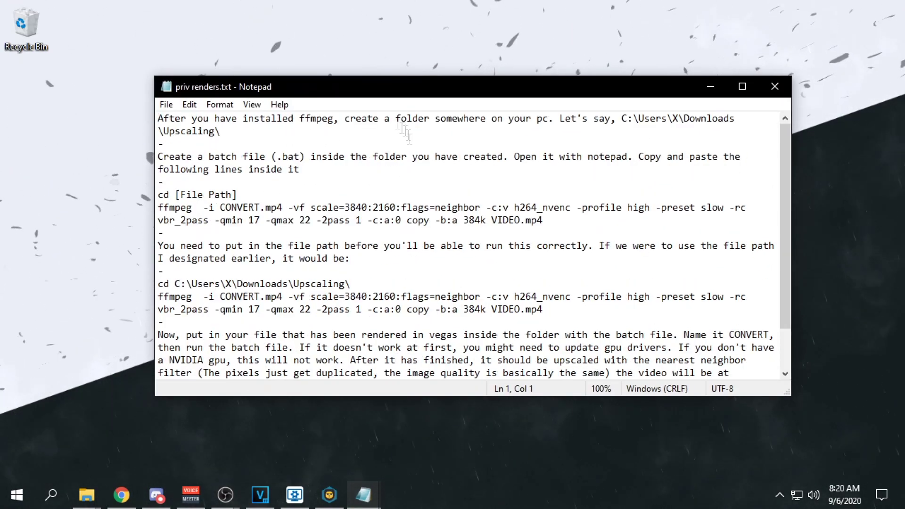
left_click_drag(320, 91, 321, 71)
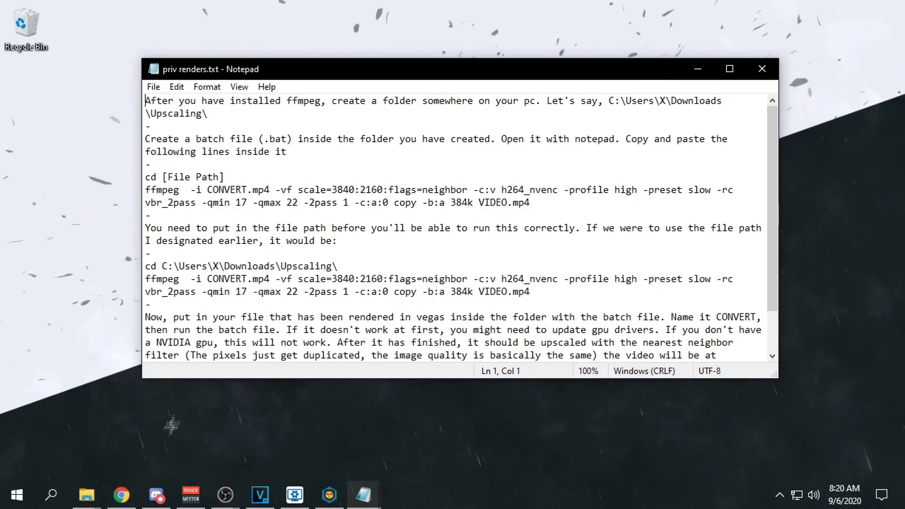
Step: Return to the Upscaling folder, place its window beside the priv renders.txt notes and open vid.txt
left_click(86, 495)
left_click(58, 446)
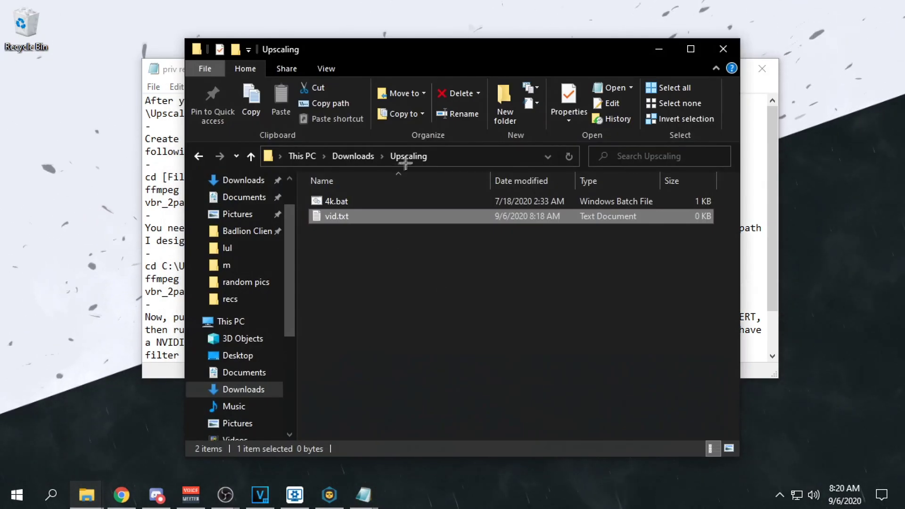
left_click(330, 269)
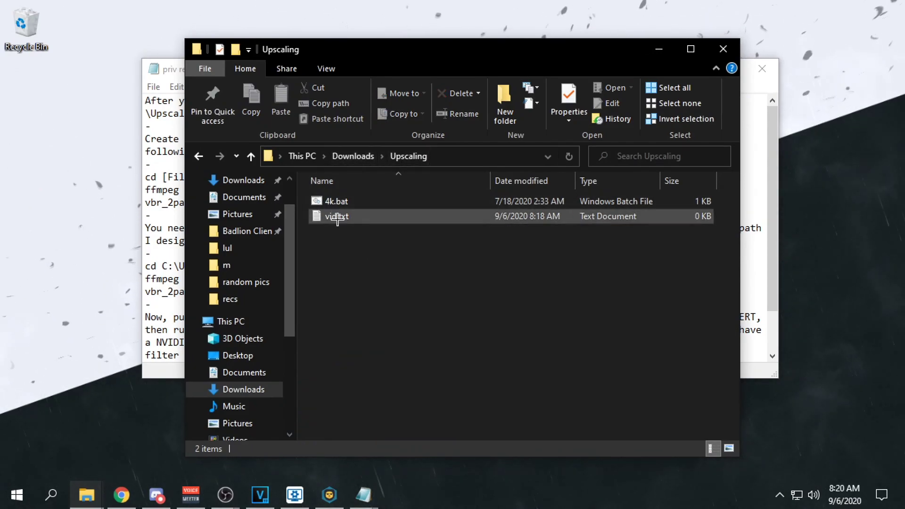
left_click_drag(312, 49, 462, 71)
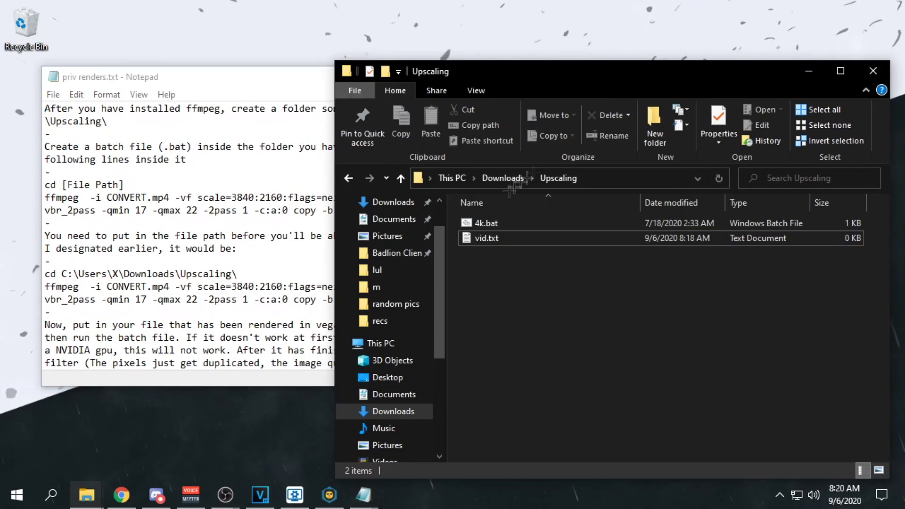
left_click(487, 239)
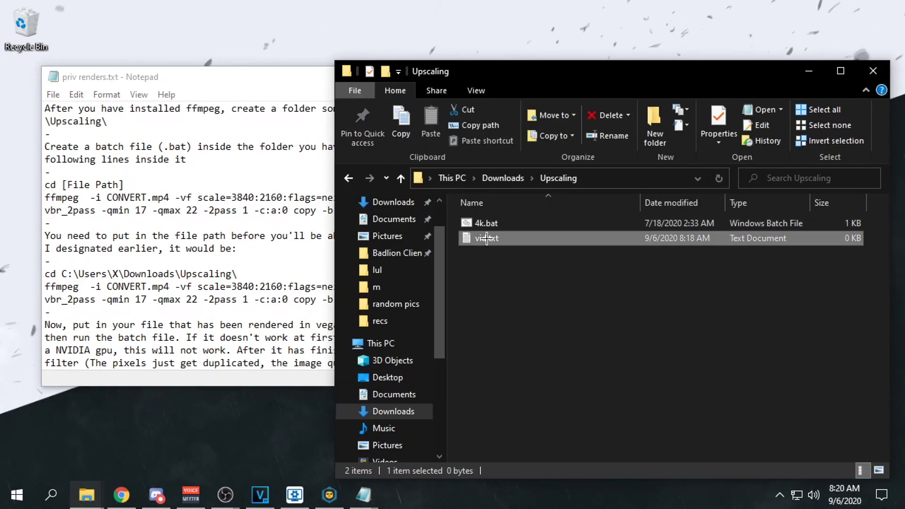
double_click(486, 239)
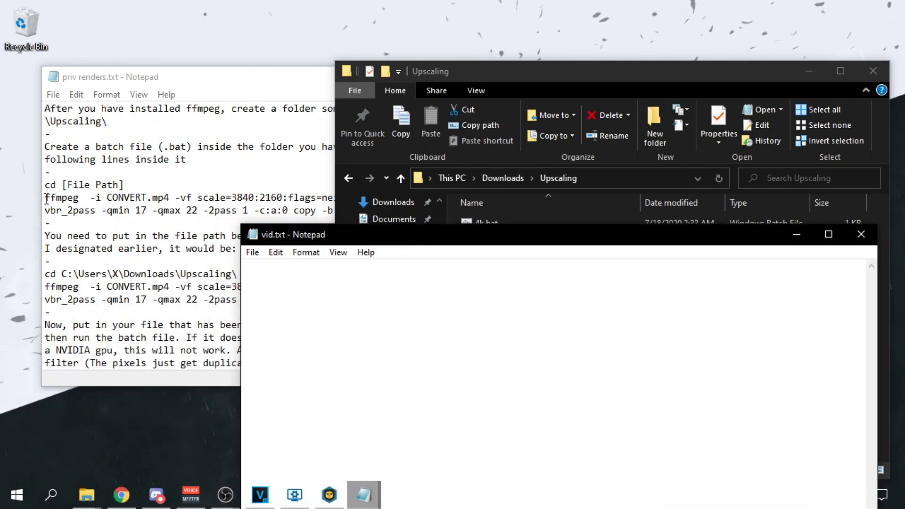
Step: Copy the ffmpeg command below the cd C:\Users\X\Downloads\Upscaling\ line in priv renders.txt and paste it into vid.txt
left_click_drag(44, 184, 406, 210)
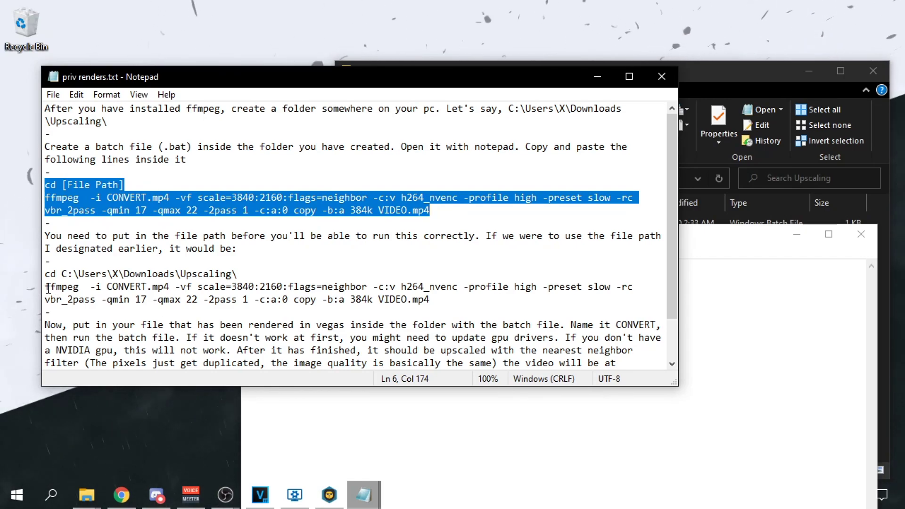
left_click_drag(48, 289, 408, 310)
key("ctrl+c")
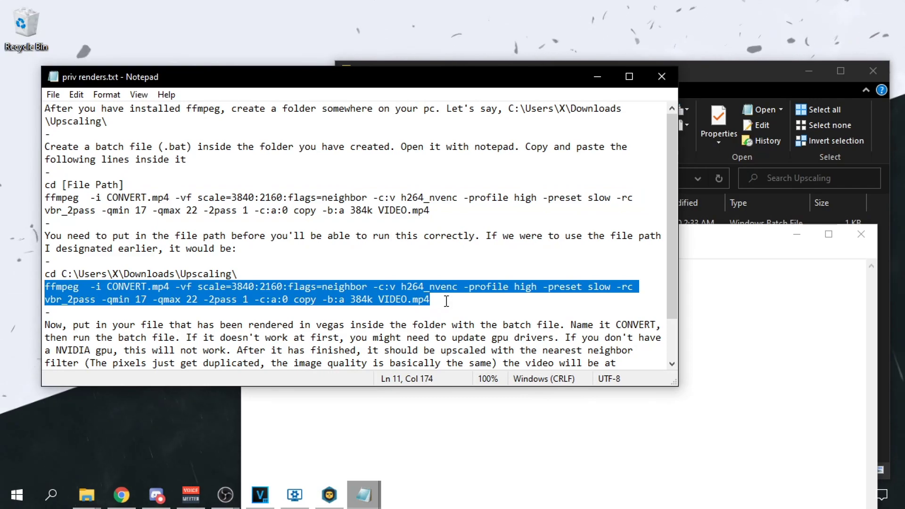
mouse_move(356, 493)
left_click(521, 437)
key("ctrl+v")
left_click_drag(298, 235, 333, 158)
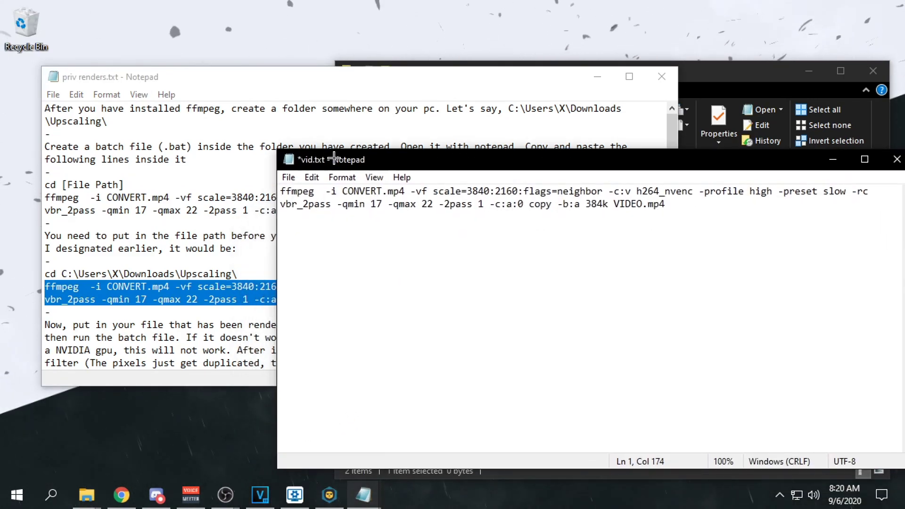
Step: Save a copy of the ffmpeg text in the Upscaling folder as vid.bat, using the All Files type
left_click(288, 178)
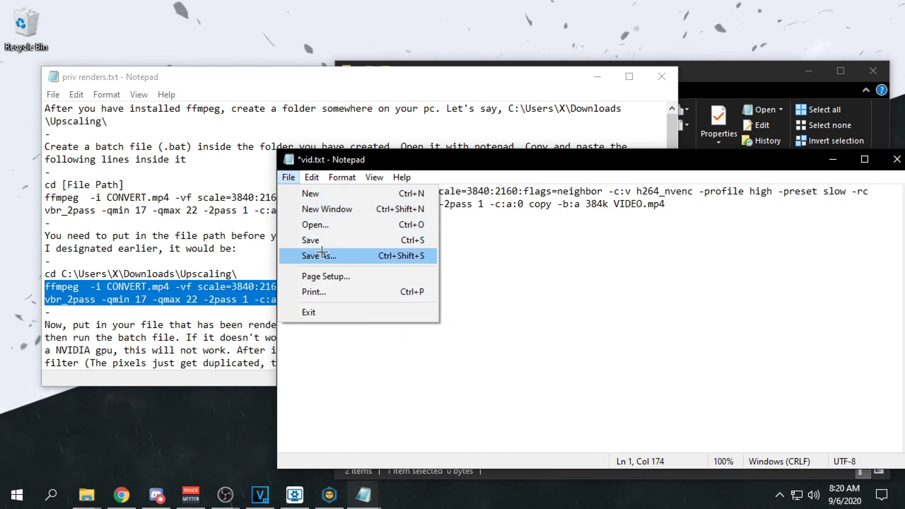
left_click(322, 255)
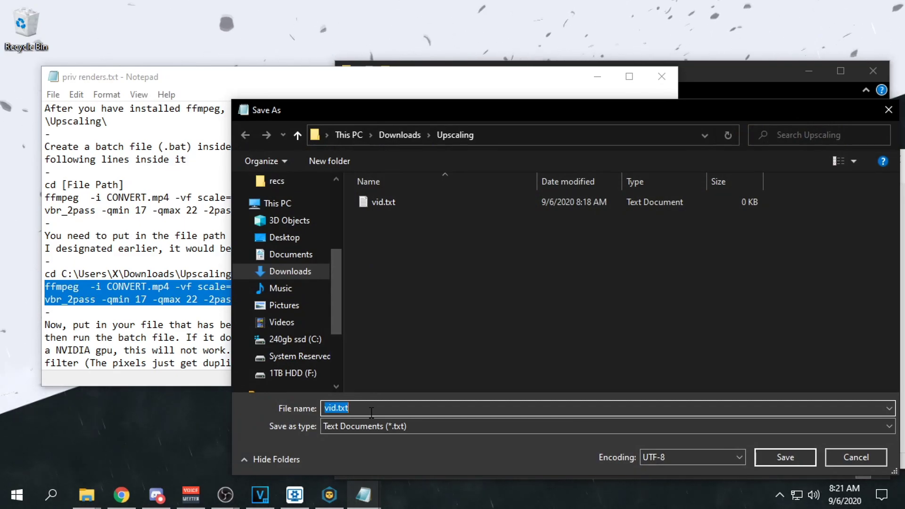
type("vid.")
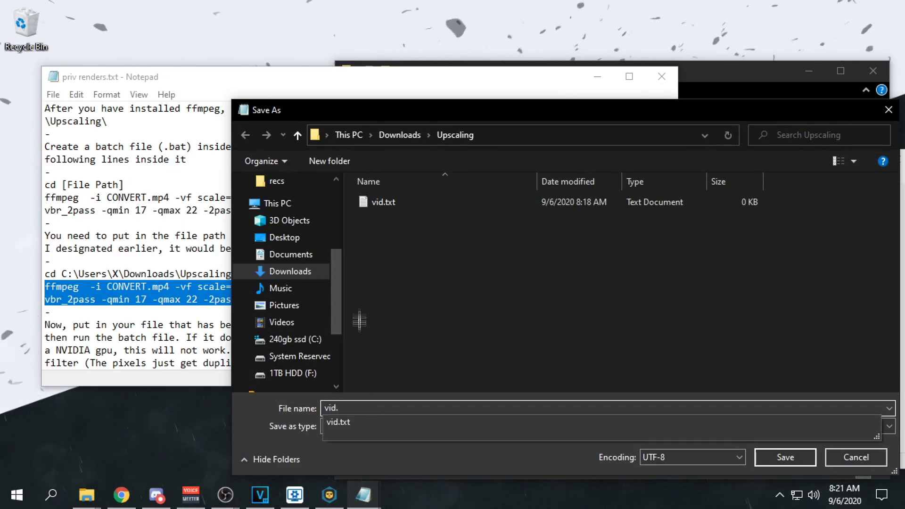
type("bat")
left_click(384, 427)
left_click(367, 448)
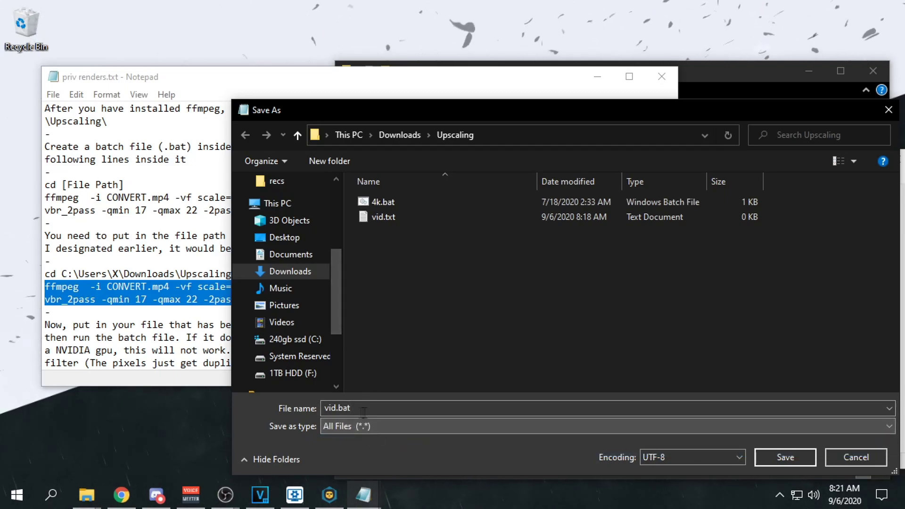
left_click(372, 426)
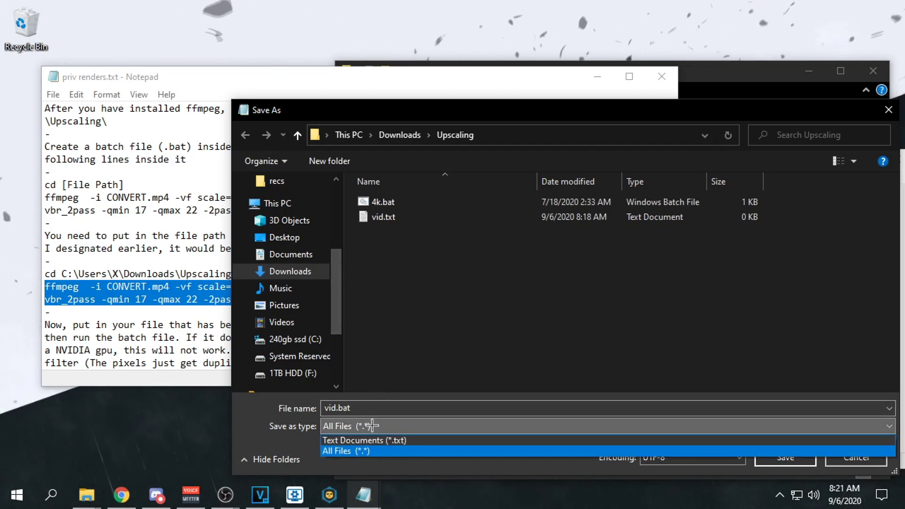
left_click(687, 451)
left_click(768, 457)
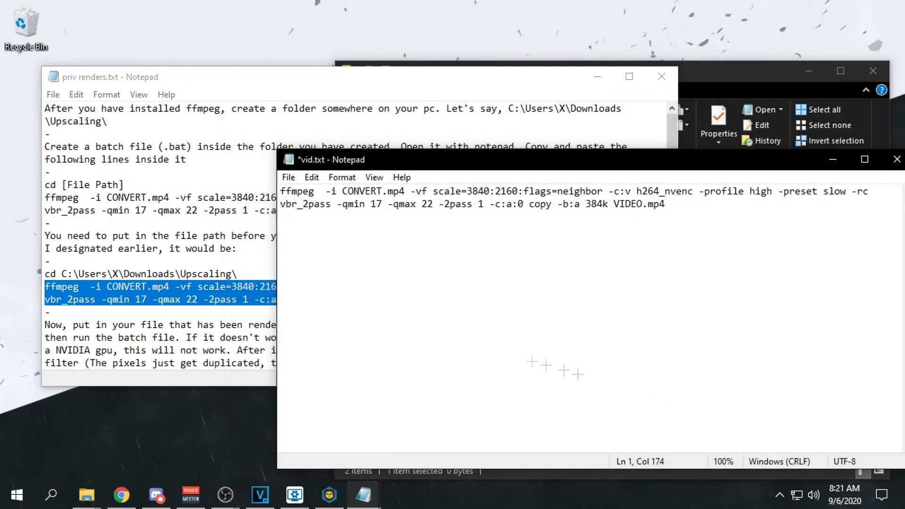
Step: Return to the Upscaling folder and delete vid.bat and vid.txt, keeping only 4k.bat
left_click(121, 495)
left_click(87, 495)
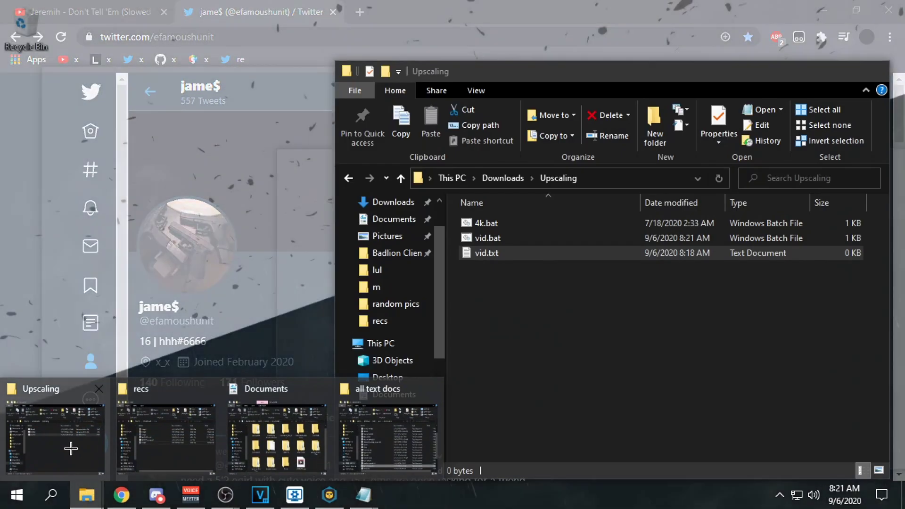
left_click(71, 448)
left_click(493, 239)
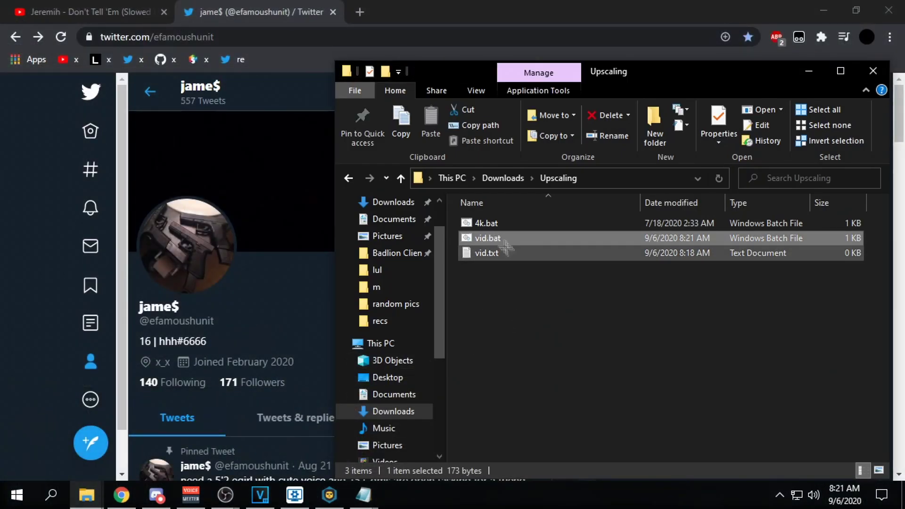
left_click(478, 317)
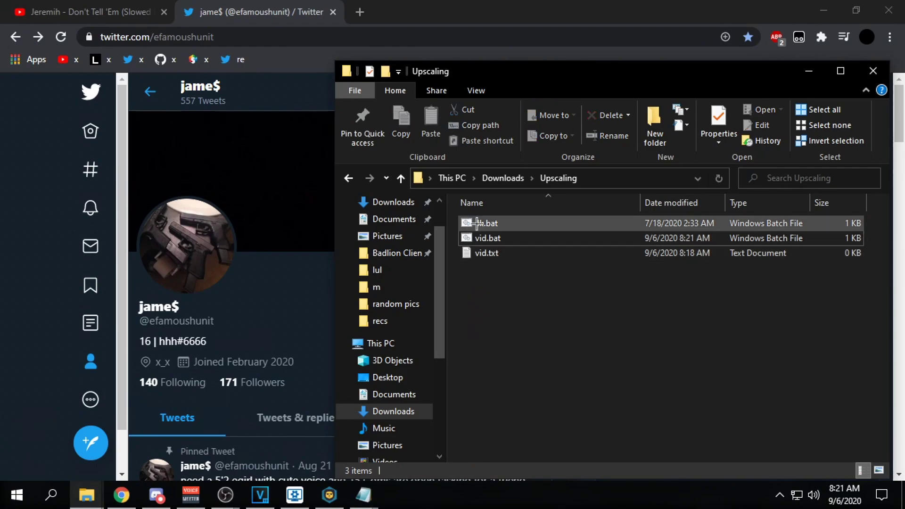
left_click(486, 241)
left_click(485, 254)
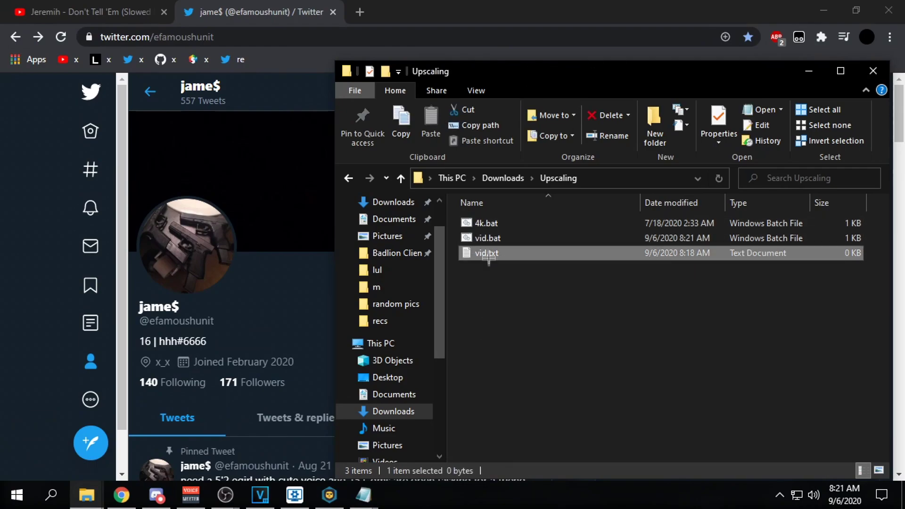
left_click(483, 242, "ctrl")
right_click(481, 245)
left_click(528, 432)
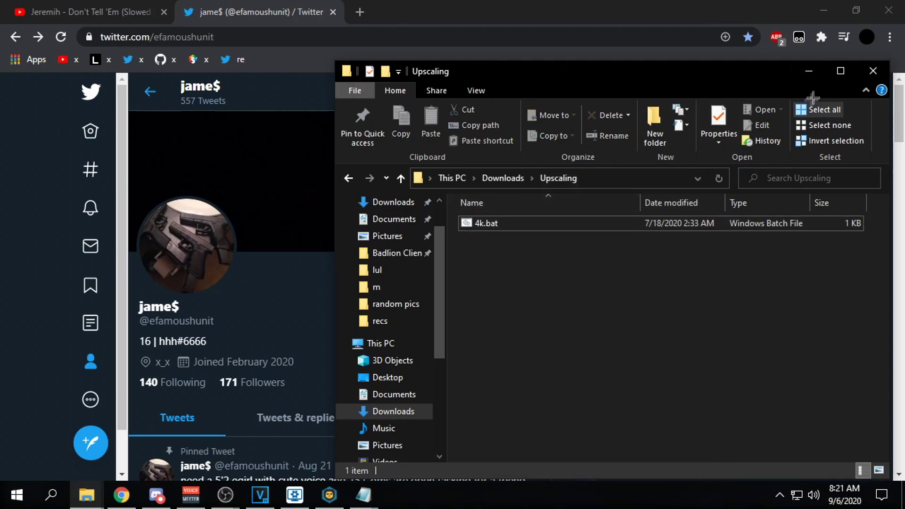
Step: Move the rendered CONVERT.mp4 from the Documents folder into the Upscaling folder
left_click(809, 71)
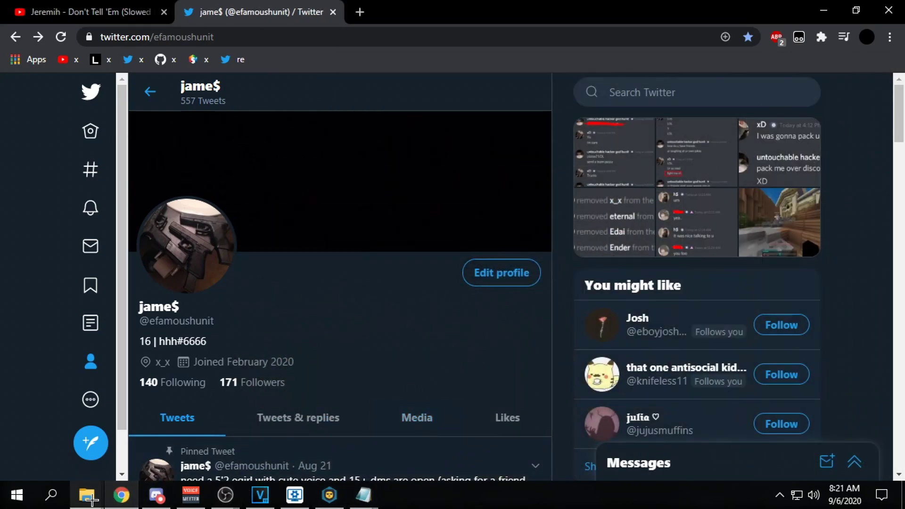
mouse_move(91, 499)
left_click(259, 430)
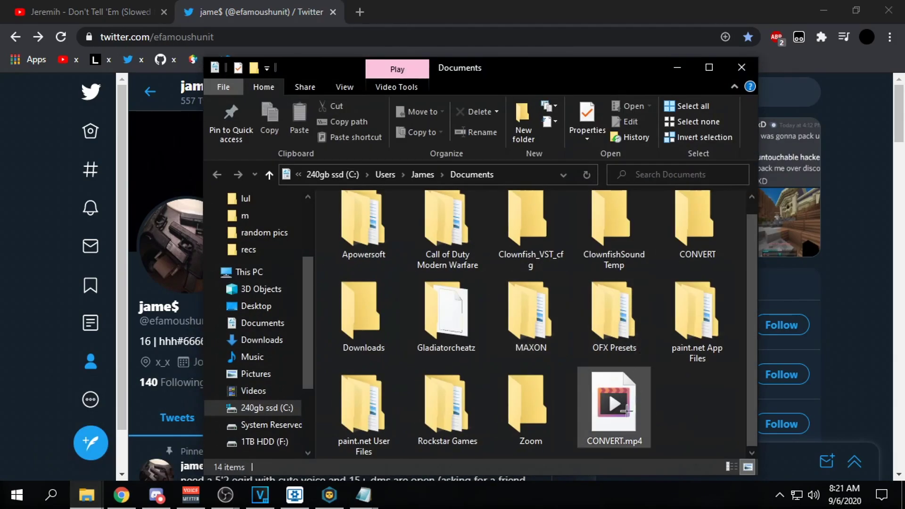
left_click(610, 427)
right_click(609, 414)
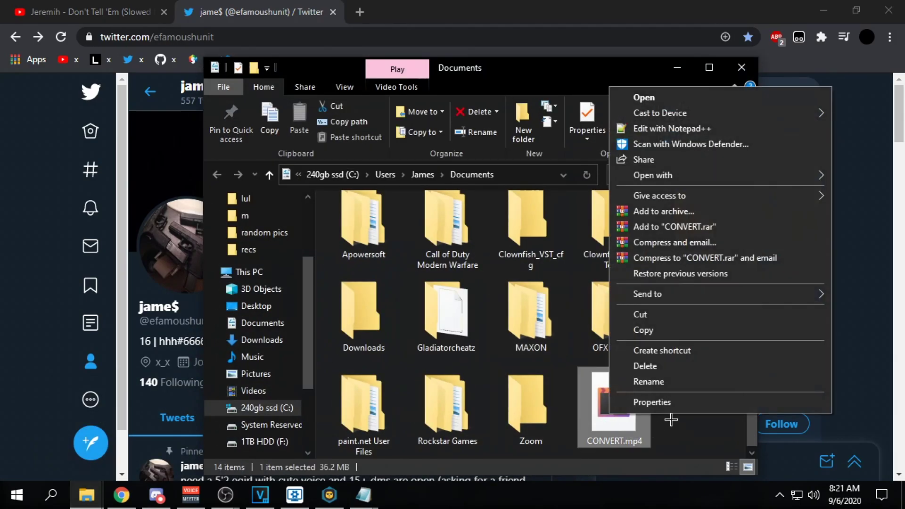
left_click(682, 436)
left_click_drag(613, 421, 584, 316)
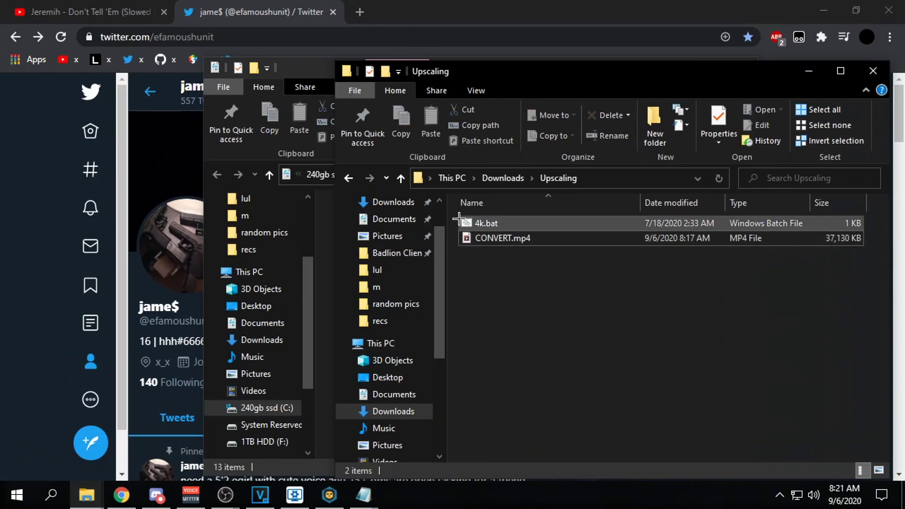
Step: Run 4k.bat to upscale CONVERT.mp4 into VIDEO.mp4 and dismiss the command window once the conversion ends
left_click(489, 224)
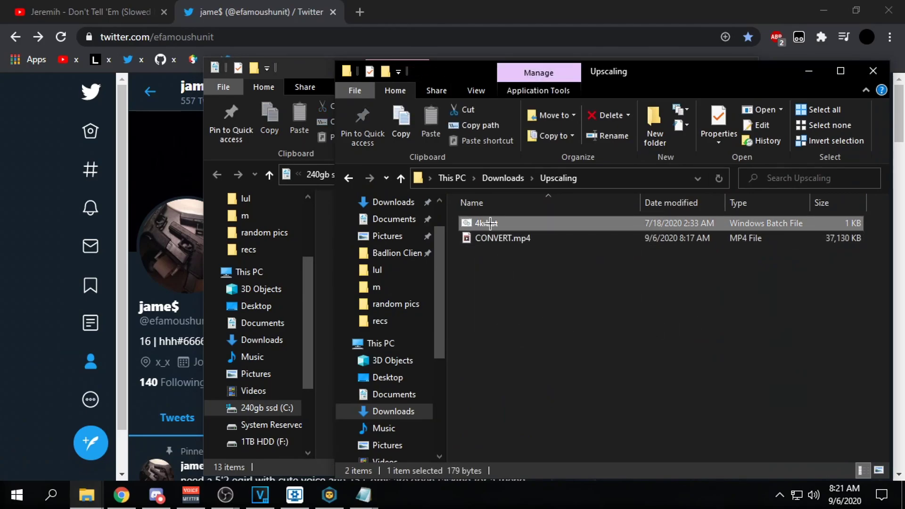
double_click(490, 223)
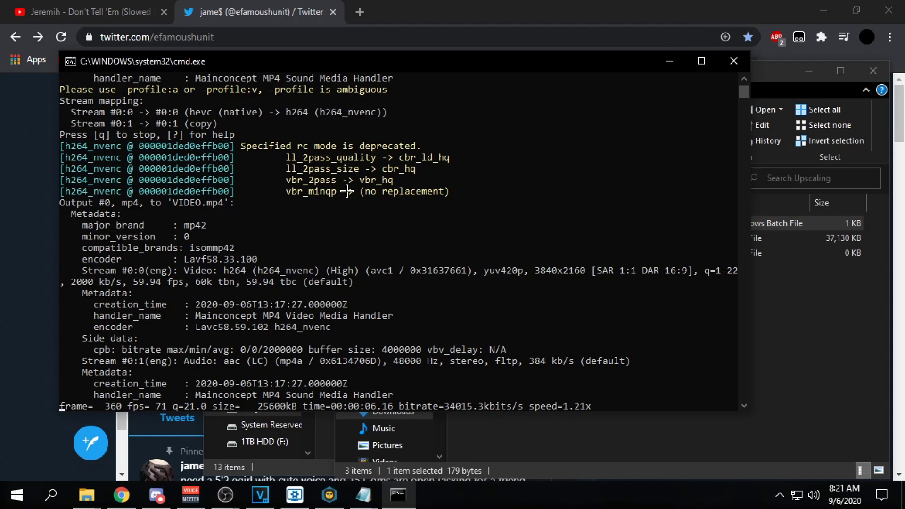
left_click(669, 62)
left_click(560, 319)
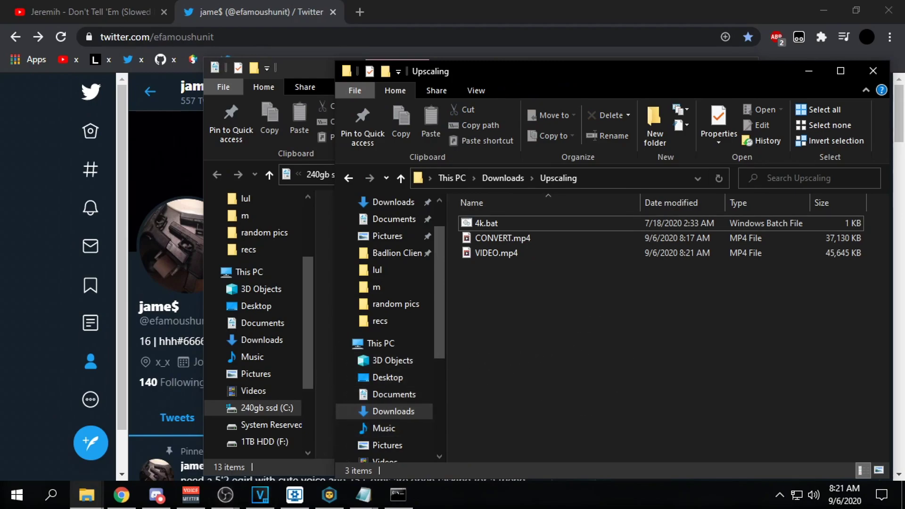
left_click(225, 495)
left_click_drag(638, 162, 0, 137)
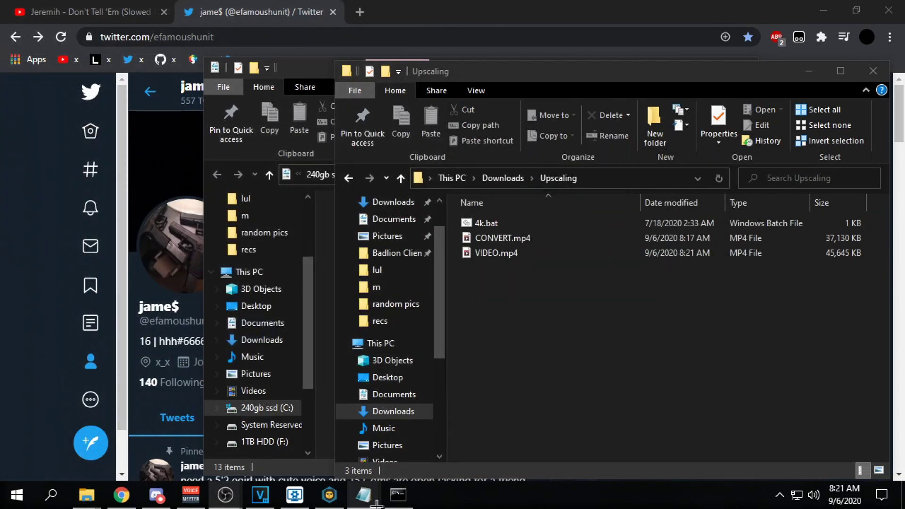
left_click(398, 494)
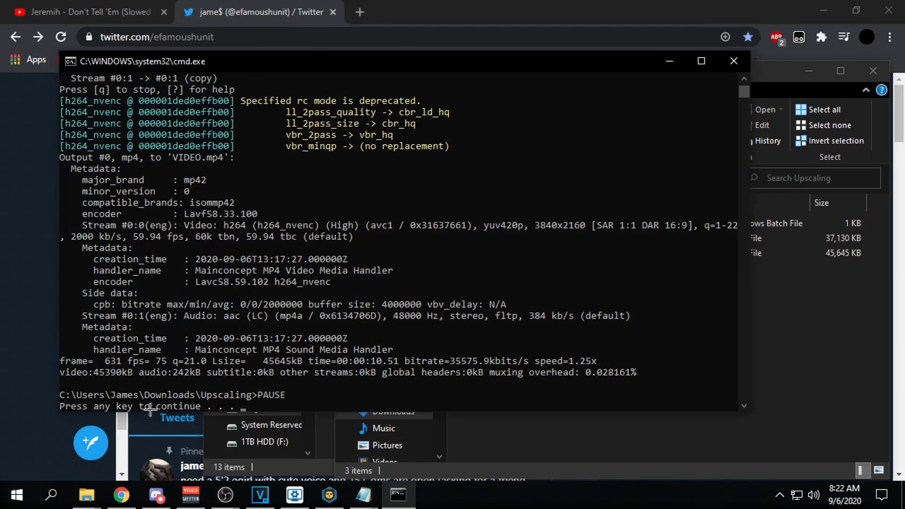
key("Return")
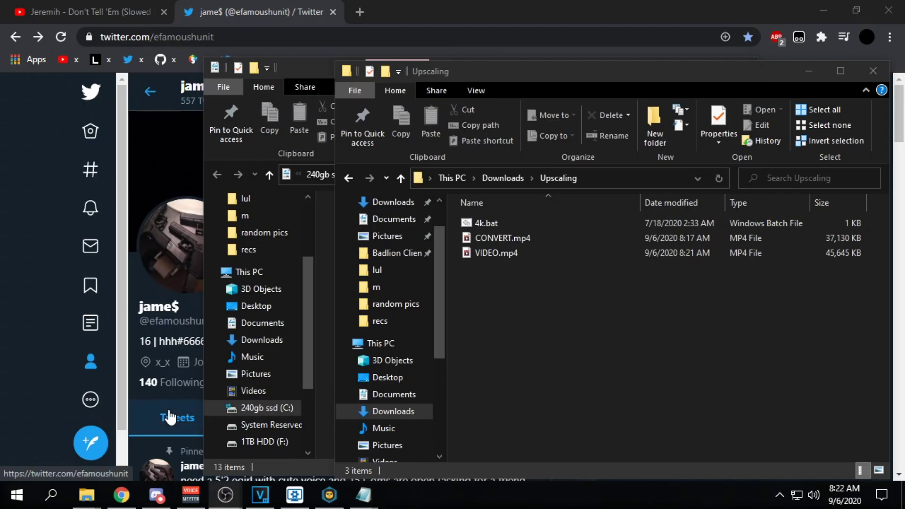
Step: Check the frame width and height of CONVERT.mp4 in its file property details
right_click(498, 238)
left_click(536, 467)
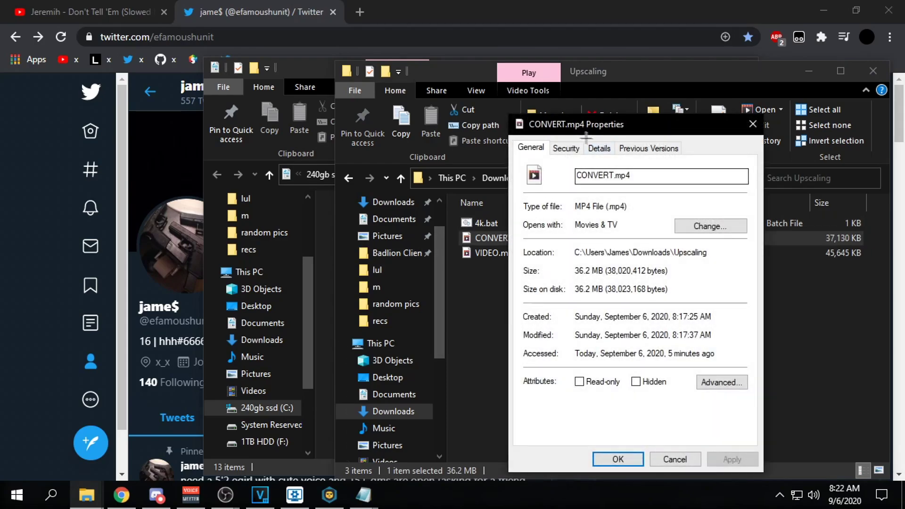
left_click(589, 147)
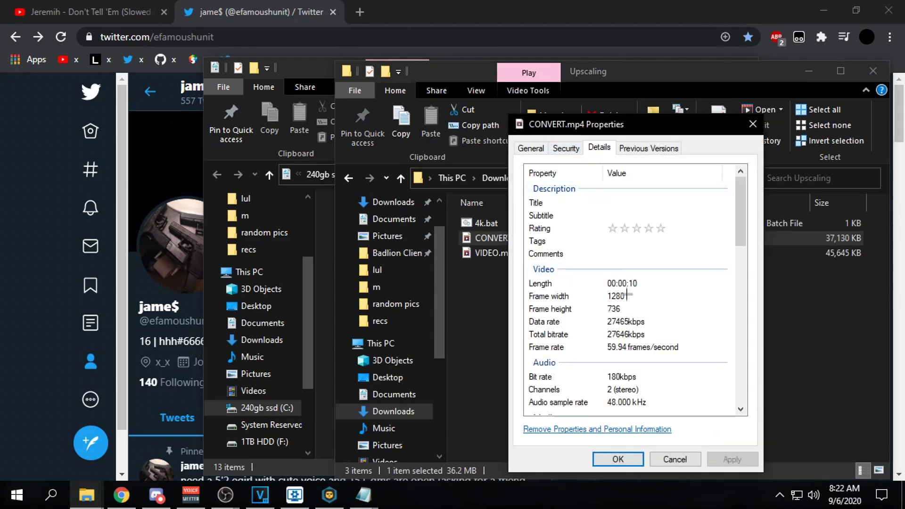
left_click(754, 125)
Step: Check the frame width and height of VIDEO.mp4 in its file property details and minimize the Upscaling folder
left_click(495, 252)
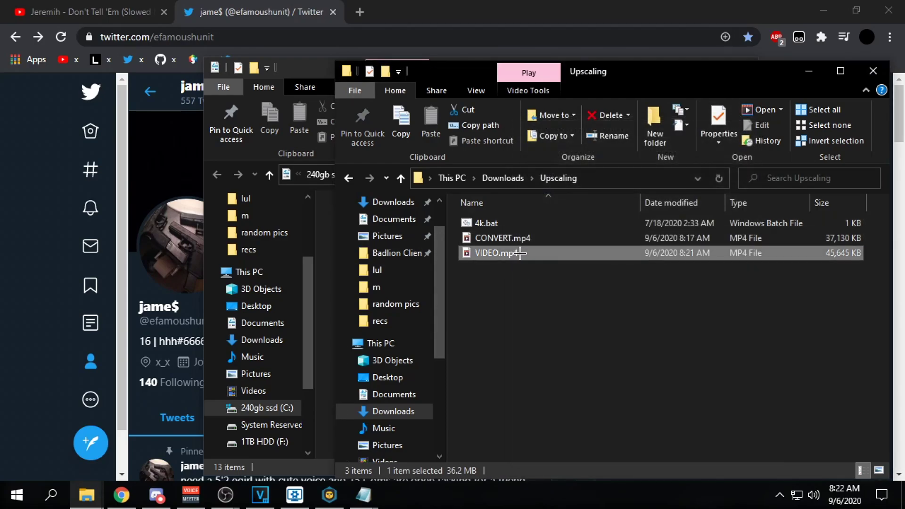
right_click(495, 253)
left_click(565, 467)
left_click(613, 148)
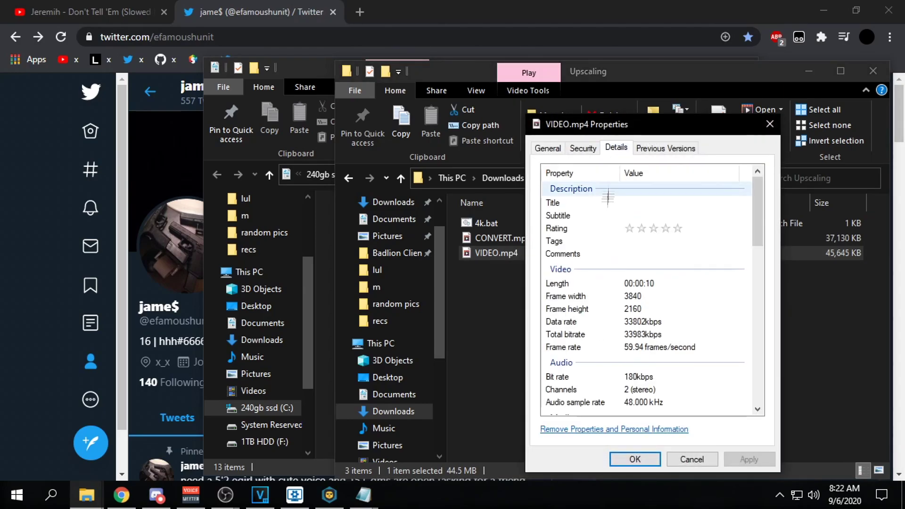
left_click(770, 124)
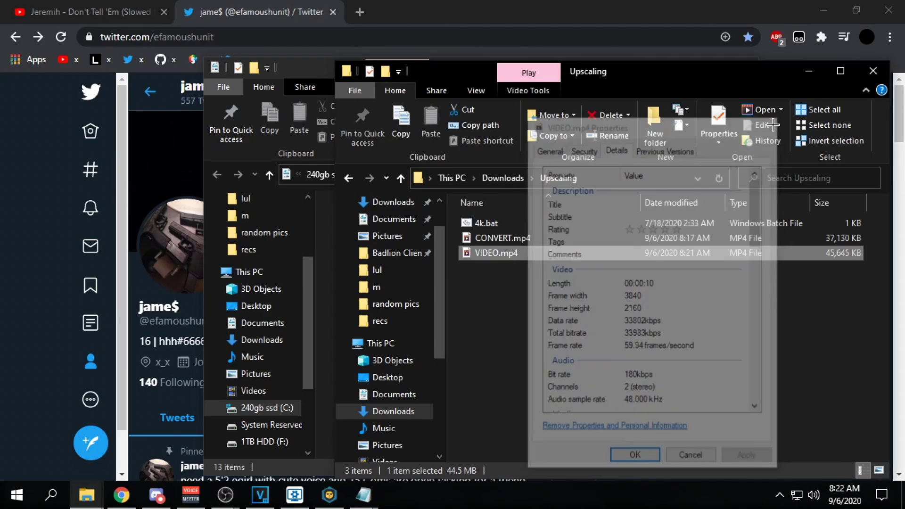
left_click(809, 71)
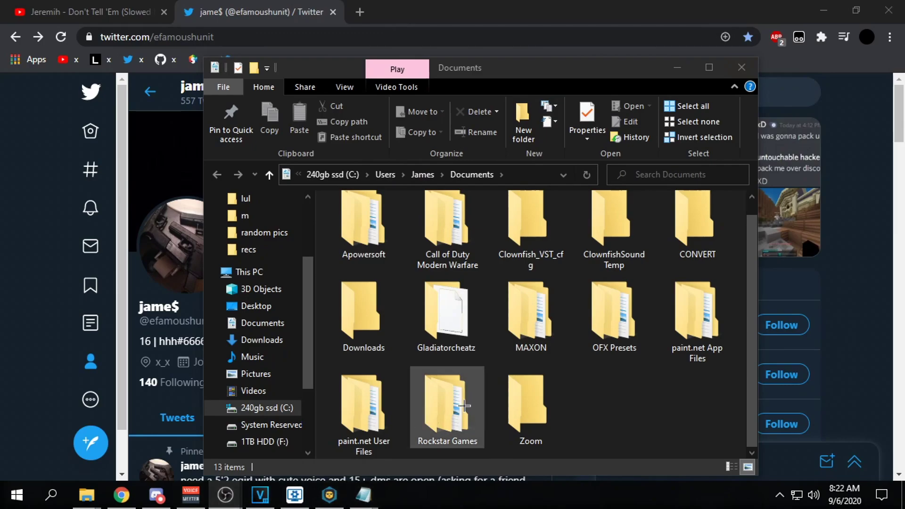
Step: Bring the Upscaling folder back up to show the upscaled VIDEO.mp4
mouse_move(84, 486)
left_click(54, 436)
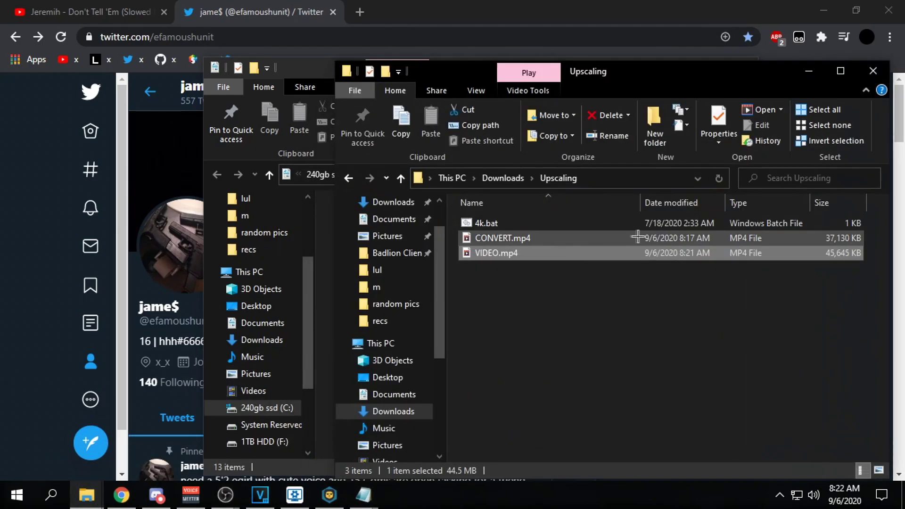
mouse_move(494, 253)
left_mouse_down()
mouse_move(498, 319)
mouse_move(525, 260)
mouse_move(133, 44)
mouse_move(515, 259)
mouse_move(510, 254)
left_mouse_up()
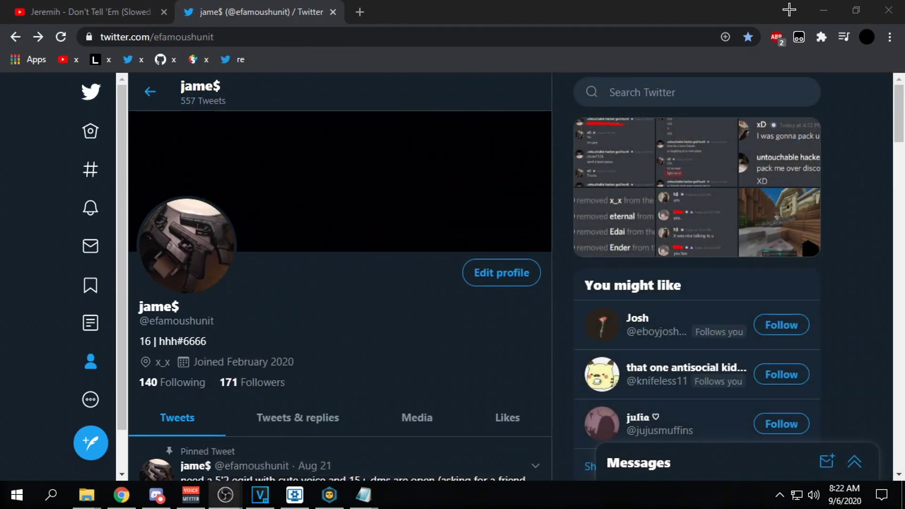
Step: Close the vid.txt and vid.bat Notepad windows, leaving priv renders.txt open
mouse_move(359, 505)
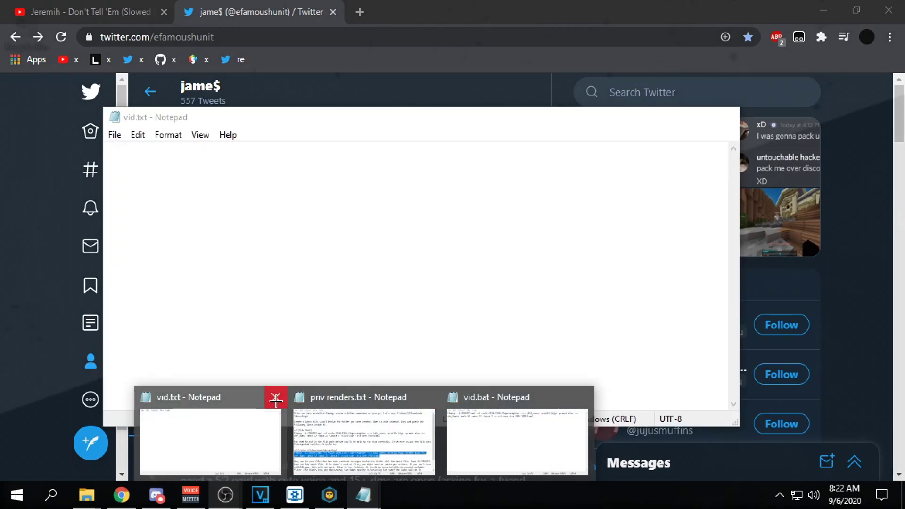
left_click(276, 400)
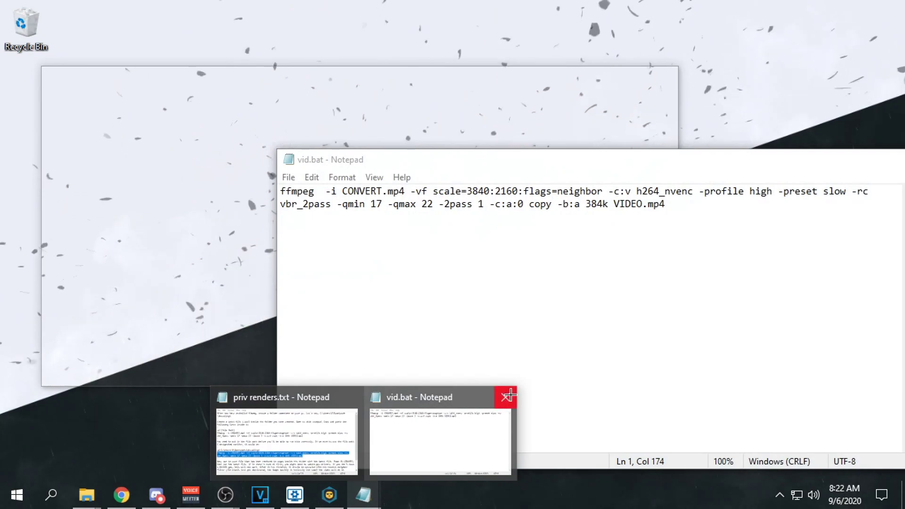
left_click(508, 395)
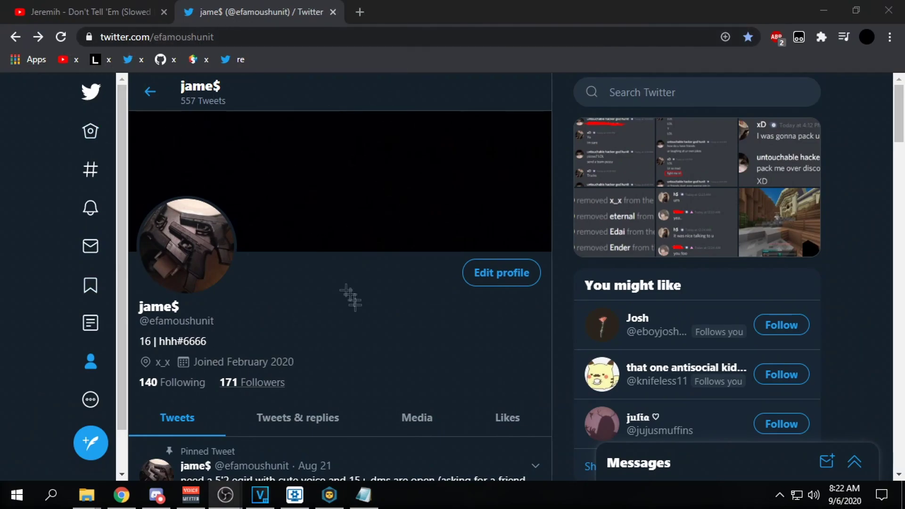
Step: Look through the tweets on the open Twitter profile and minimize the browser
left_click(288, 384)
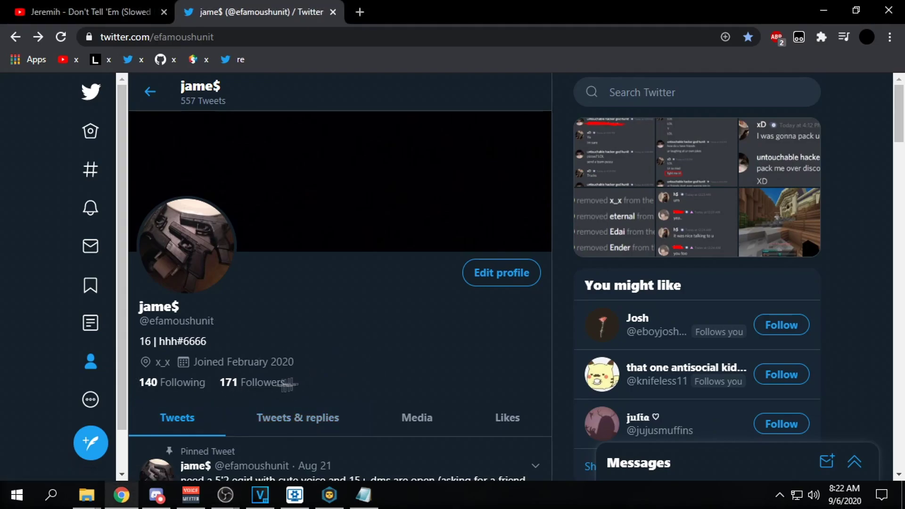
left_click(338, 340)
scroll(339, 344, "down", 7)
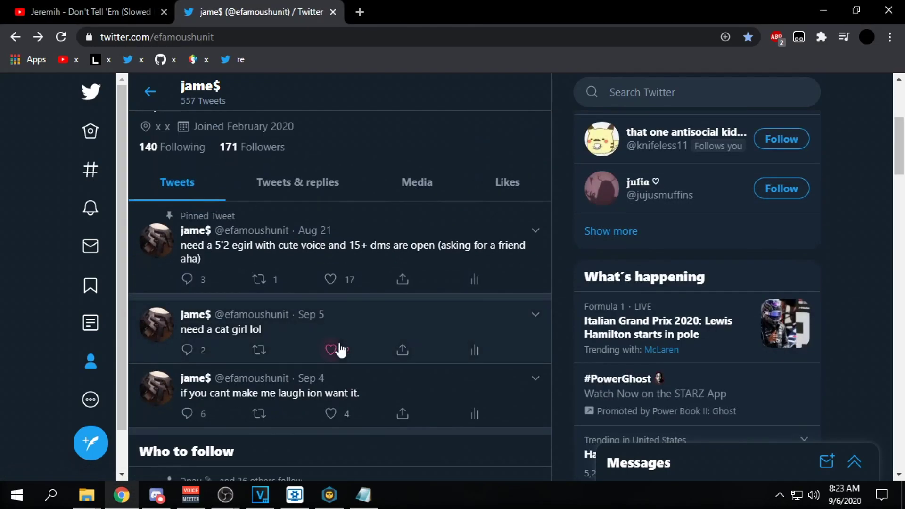
scroll(257, 290, "down", 20)
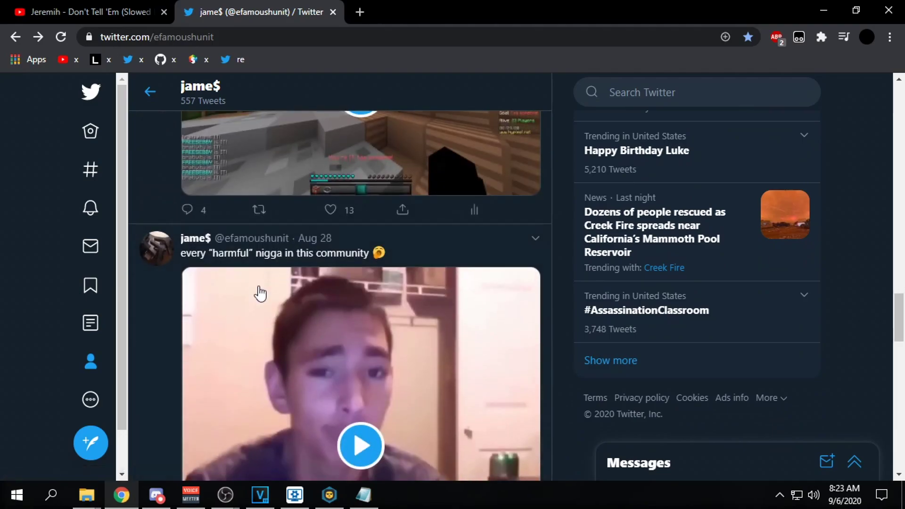
scroll(262, 292, "down", 15)
scroll(266, 324, "up", 15)
middle_click(265, 322)
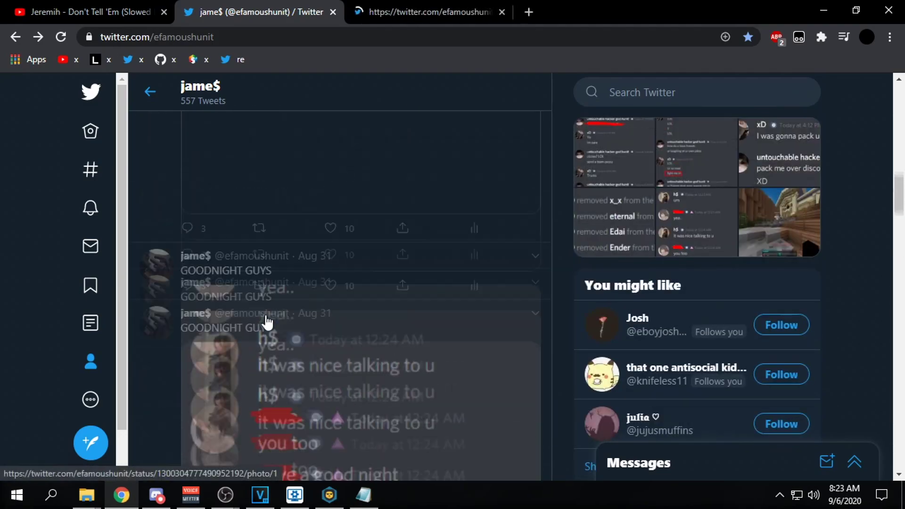
scroll(263, 311, "up", 20)
left_click(495, 11)
left_click(499, 11)
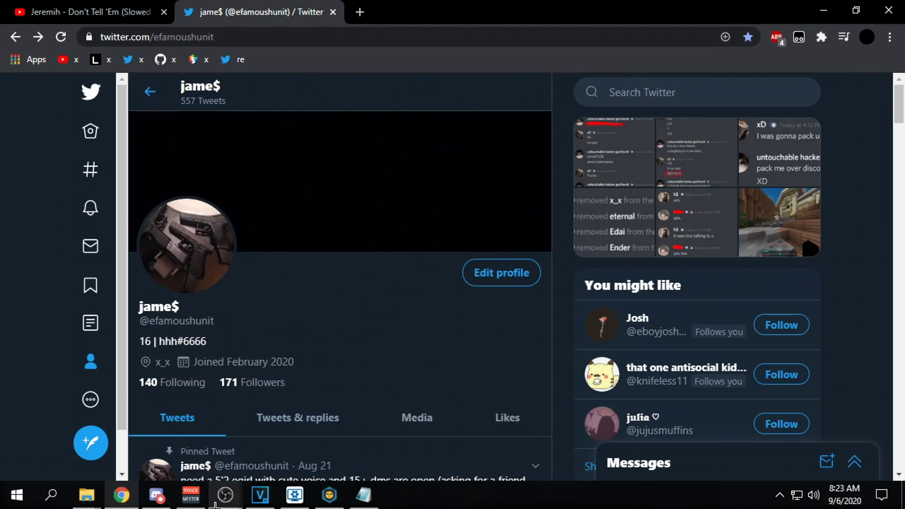
mouse_move(262, 478)
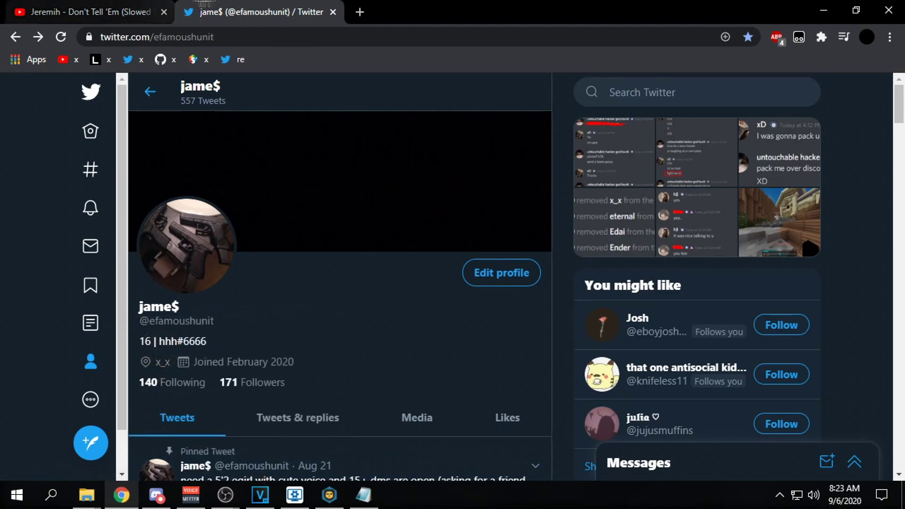
left_click(822, 13)
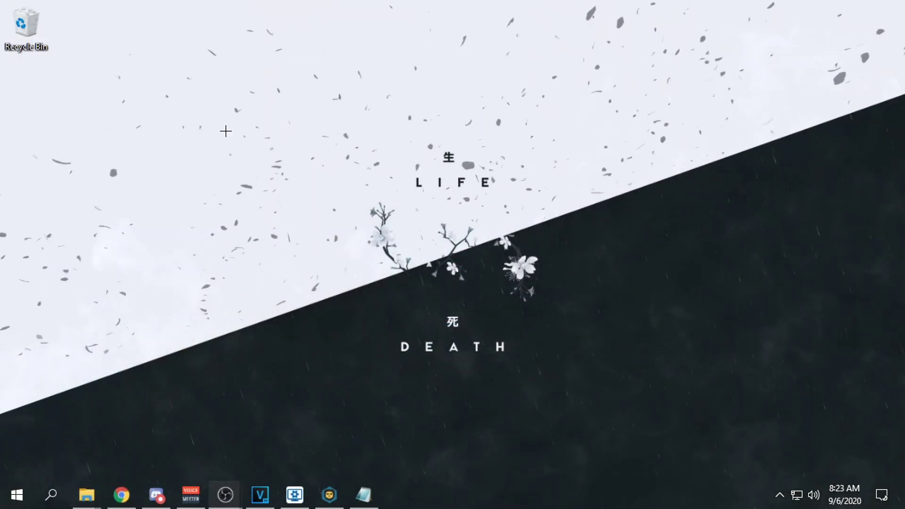
left_click_drag(226, 132, 588, 396)
mouse_move(637, 445)
left_mouse_down()
mouse_move(244, 41)
mouse_move(699, 450)
left_mouse_up()
right_click(699, 450)
left_click_drag(253, 30, 706, 485)
right_click(665, 448)
right_click(220, 59)
right_click(706, 484)
left_click_drag(217, 48, 697, 467)
left_click_drag(697, 413, 787, 470)
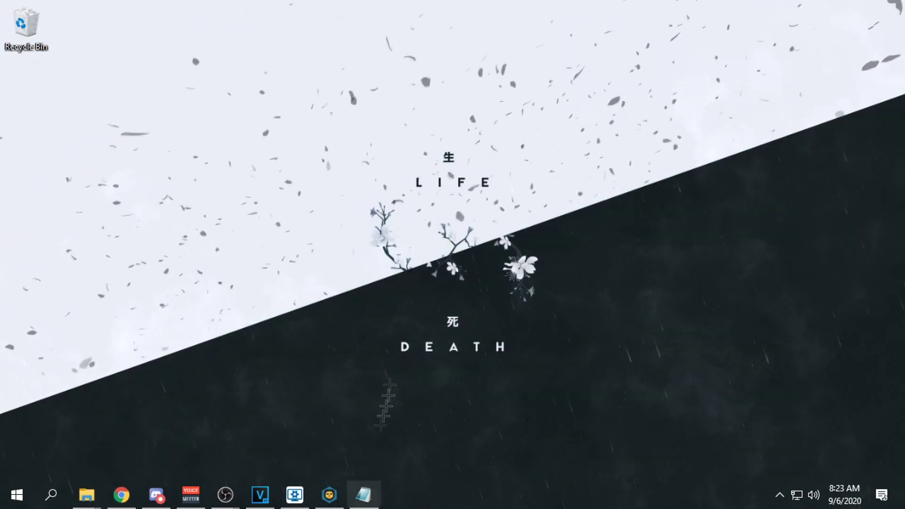
left_click_drag(200, 55, 730, 480)
left_click_drag(721, 479, 182, 45)
left_click_drag(160, 1, 641, 341)
left_click_drag(715, 414, 715, 415)
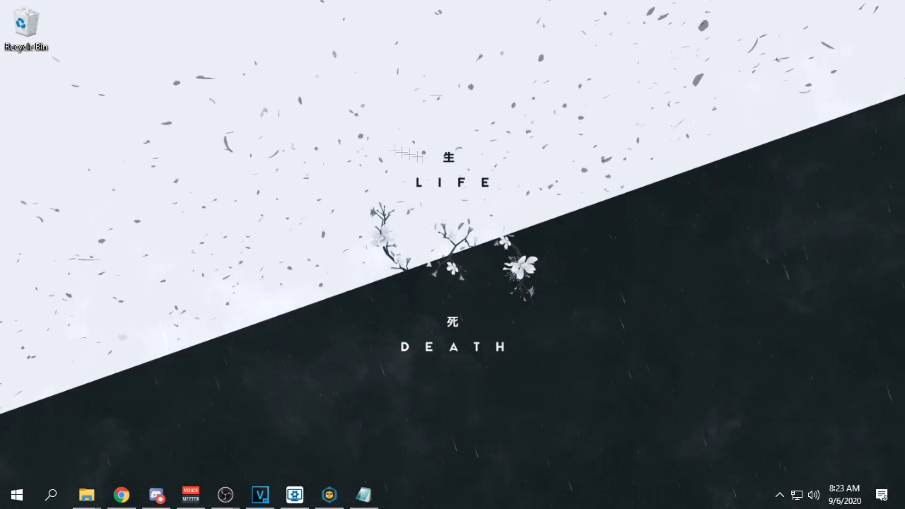
Step: Switch to Wallpaper Engine, locate the Life // Death Japanese wallpaper among the installed ones, and minimize the program
left_click(294, 495)
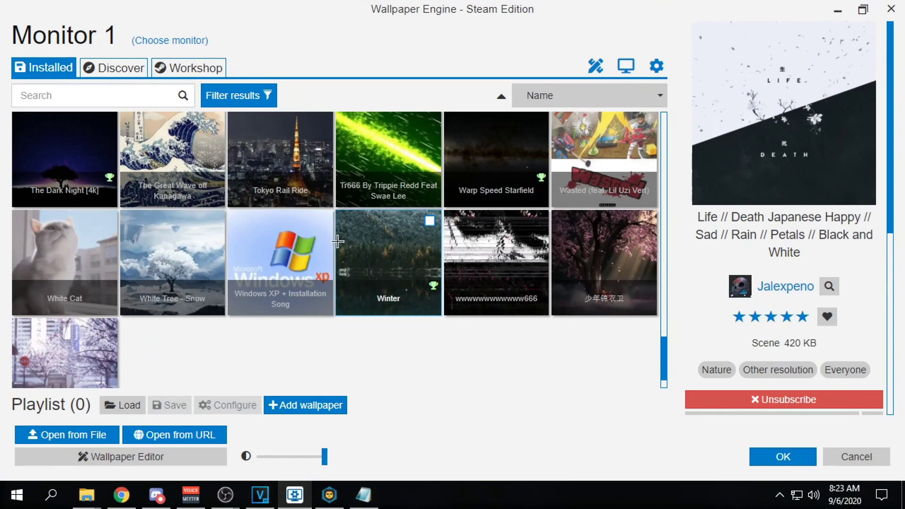
scroll(337, 241, "up", 10)
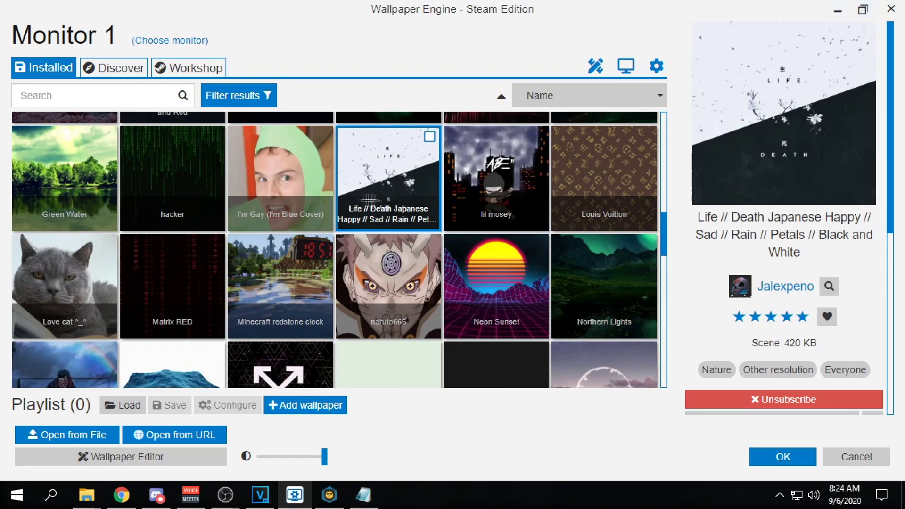
left_click(836, 9)
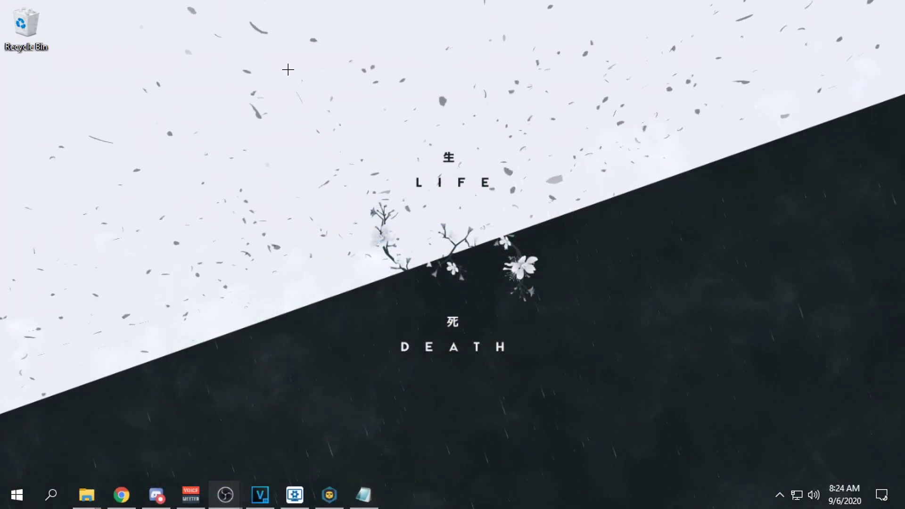
left_click_drag(287, 70, 590, 404)
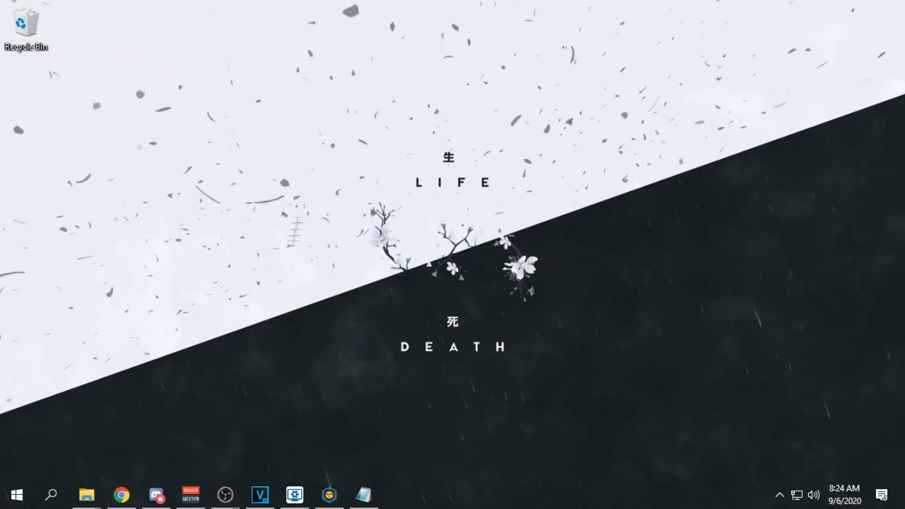
mouse_move(194, 38)
left_mouse_down()
mouse_move(604, 359)
mouse_move(703, 425)
left_mouse_up()
mouse_move(704, 460)
left_mouse_down()
mouse_move(155, 23)
mouse_move(696, 492)
mouse_move(687, 480)
mouse_move(849, 480)
mouse_move(623, 404)
left_mouse_up()
left_click_drag(684, 387, 222, 40)
left_click_drag(218, 38, 729, 477)
left_click_drag(718, 469, 182, 204)
left_click_drag(202, 36, 722, 481)
left_click(780, 495)
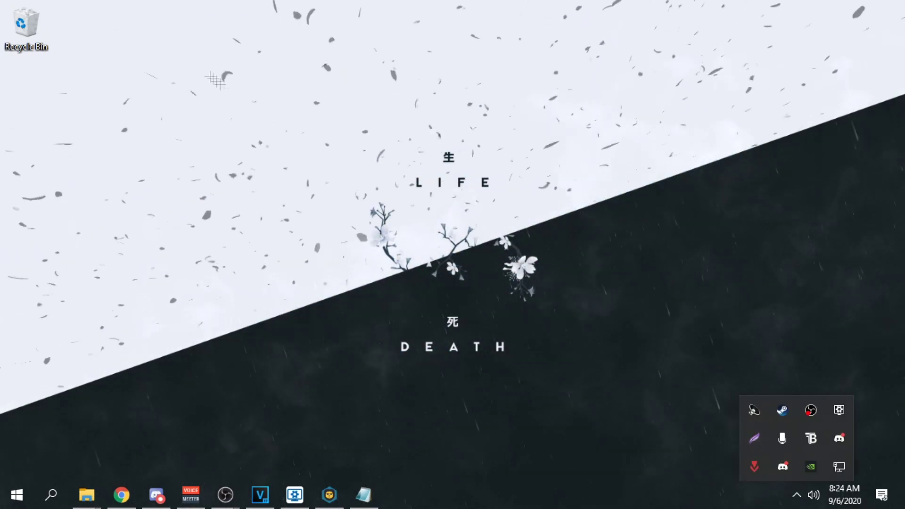
left_click(284, 137)
left_click_drag(251, 55, 665, 410)
left_click_drag(410, 198, 671, 442)
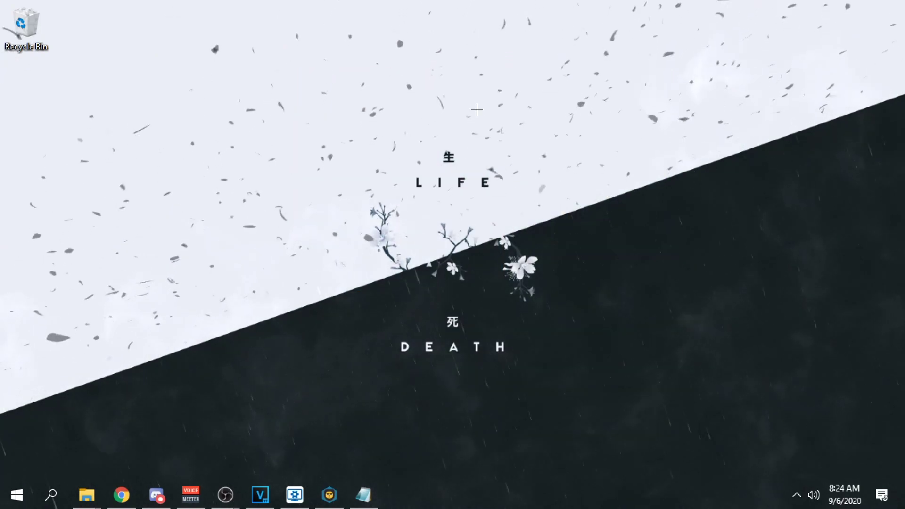
left_click_drag(281, 113, 652, 424)
left_click_drag(657, 443, 264, 47)
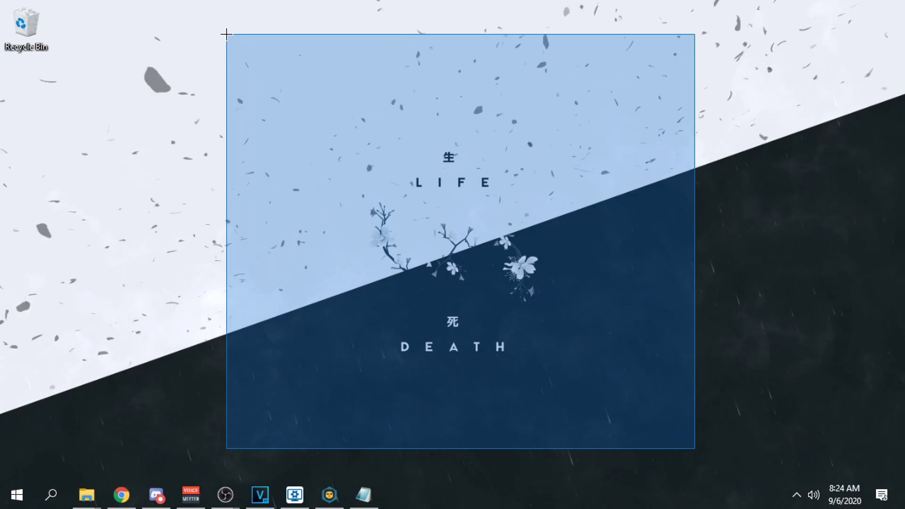